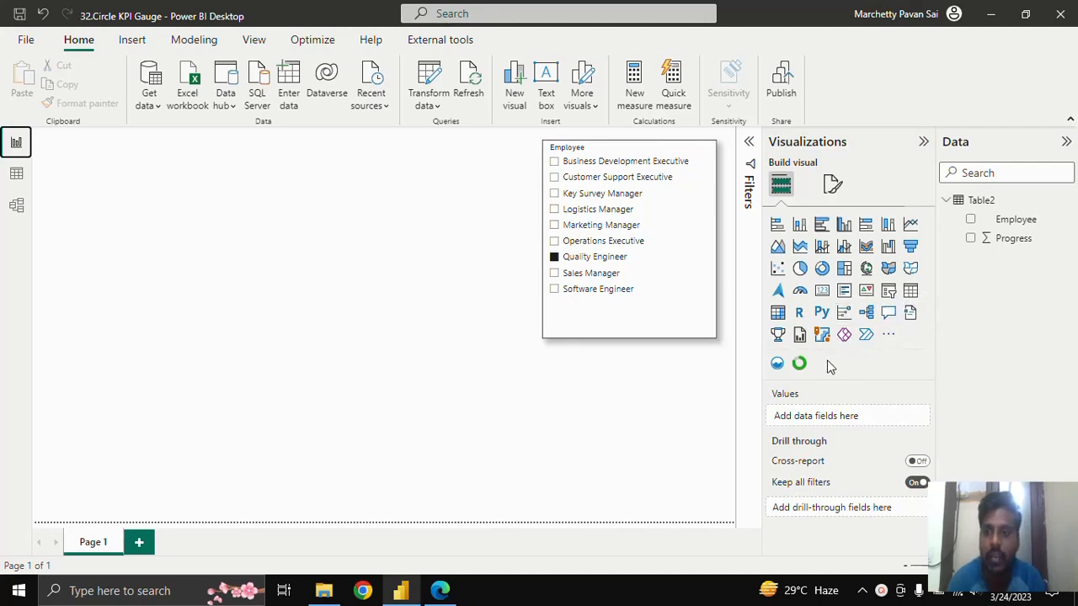
# Step: Add an enlarged PayPal KPI Donut Chart to the upper-left area of the report page, with Progress as its single value
pyautogui.click(891, 339)
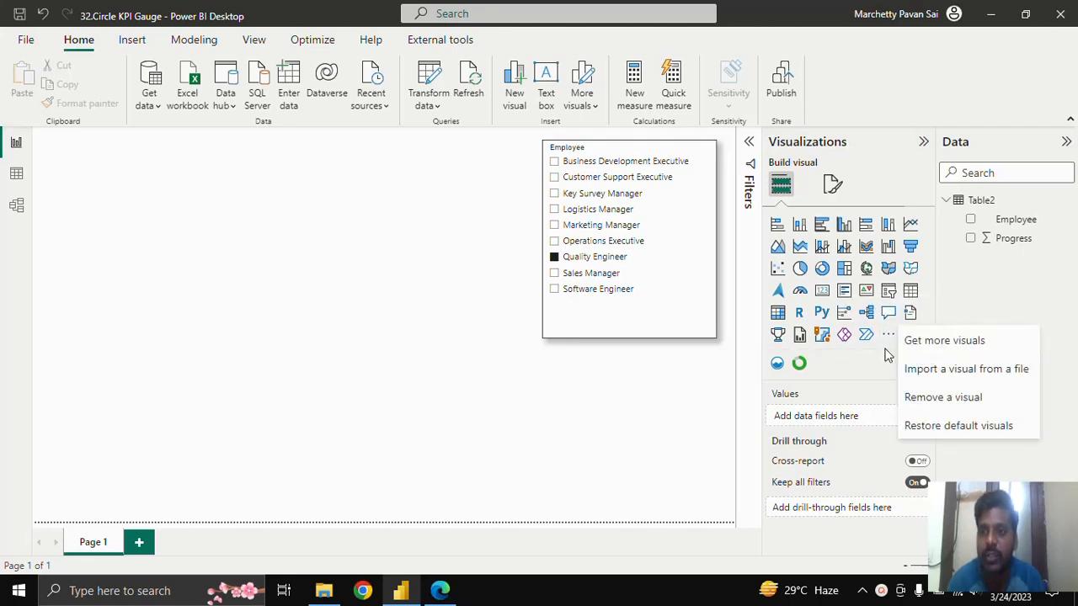
pyautogui.click(821, 369)
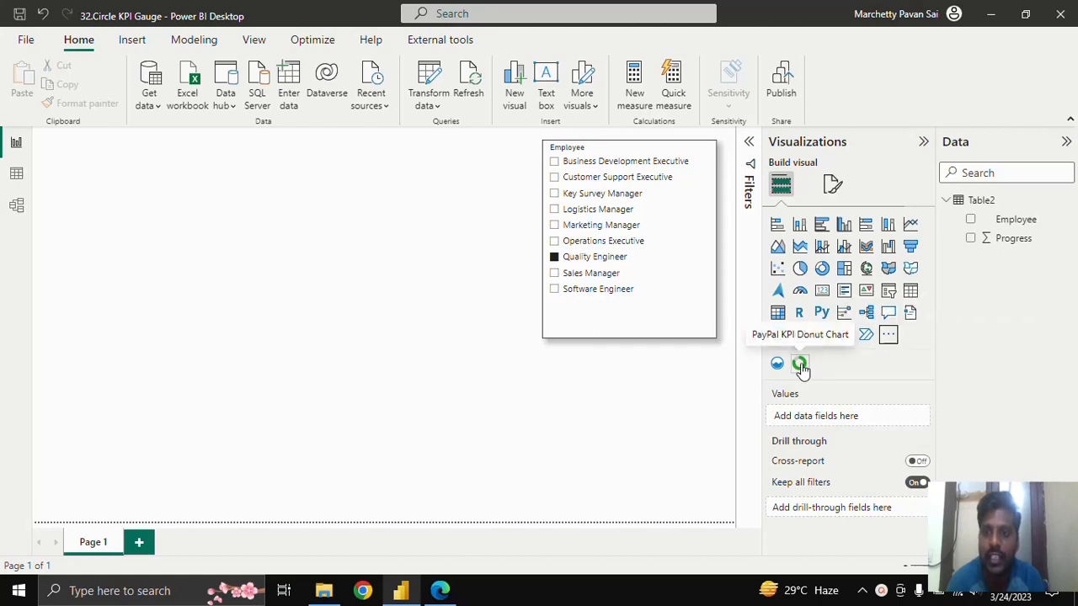
pyautogui.click(800, 366)
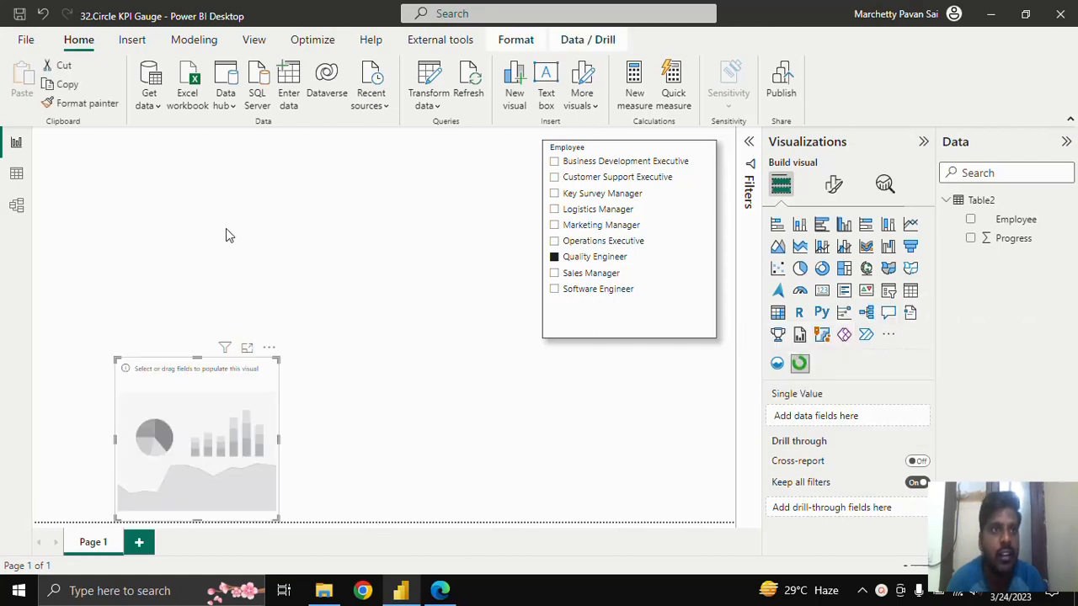
pyautogui.moveTo(171, 411); pyautogui.dragTo(226, 216)
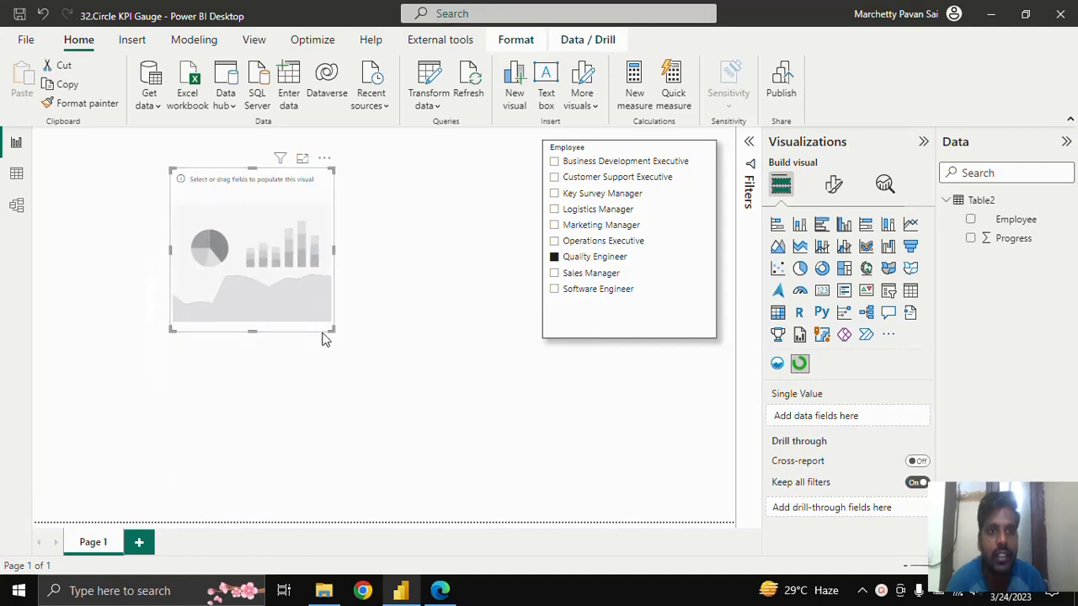
pyautogui.moveTo(329, 330); pyautogui.dragTo(402, 399)
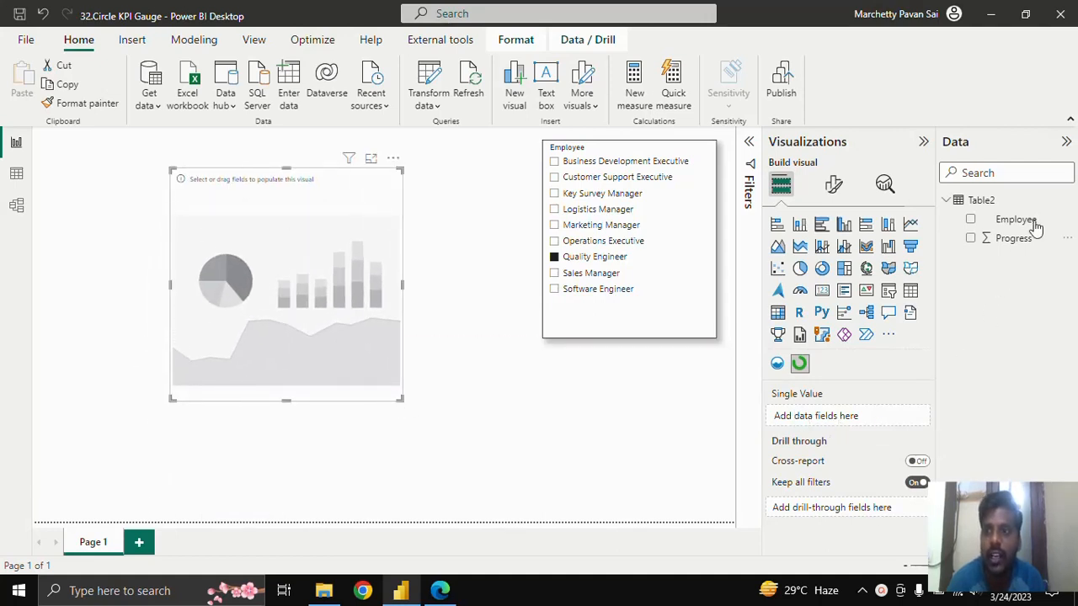
pyautogui.moveTo(1024, 247); pyautogui.dragTo(863, 425)
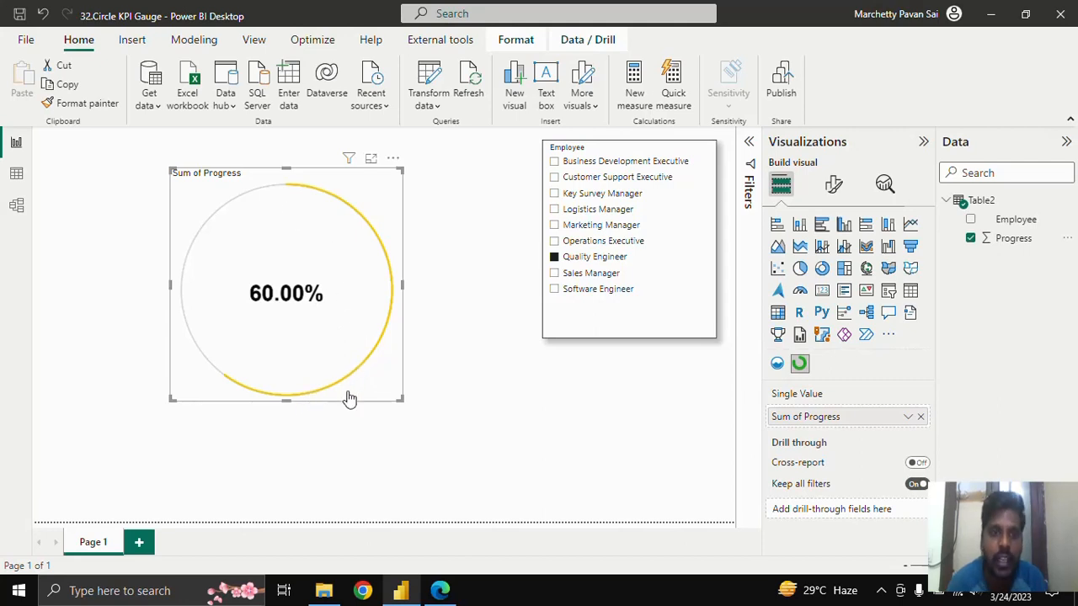
# Step: Enable custom font sizes in the donut chart's circle properties and set the font size to 60
pyautogui.click(833, 187)
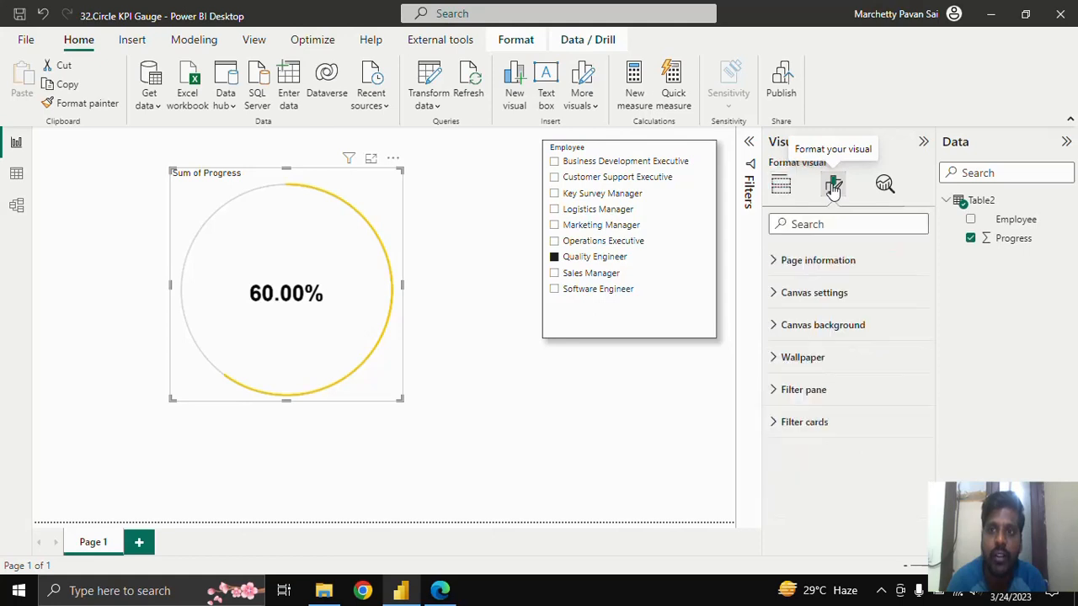
pyautogui.click(776, 297)
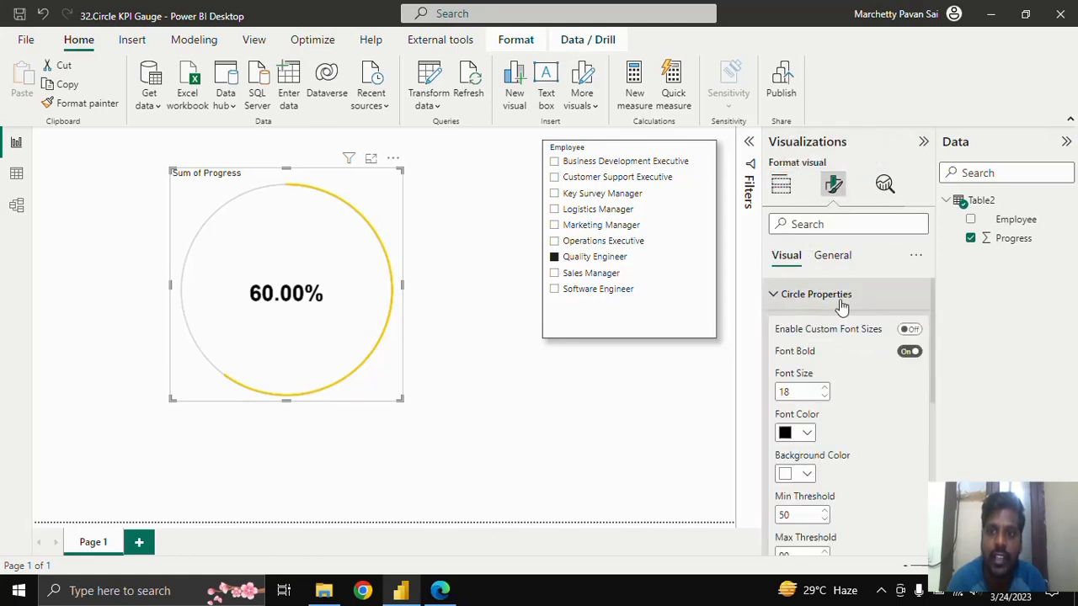
pyautogui.scroll(-3, 855, 397)
pyautogui.scroll(3, 855, 398)
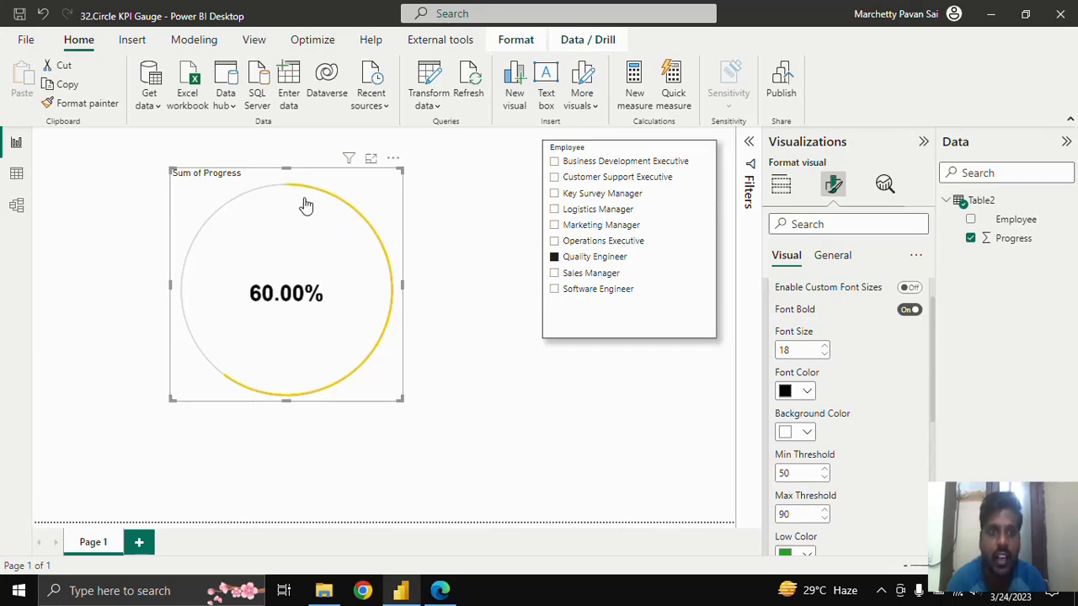
pyautogui.click(902, 309)
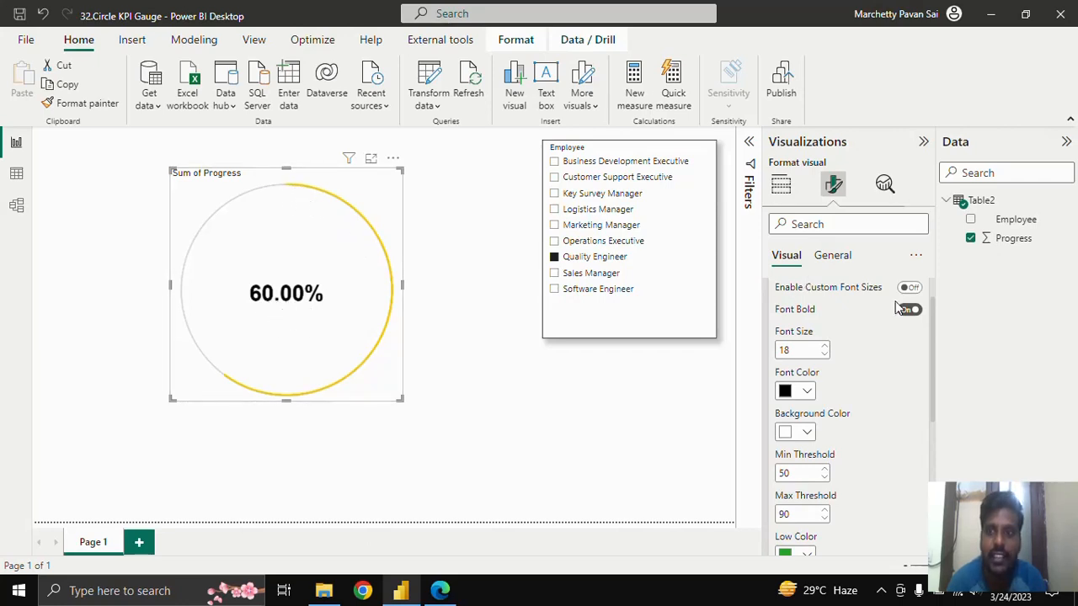
pyautogui.click(908, 288)
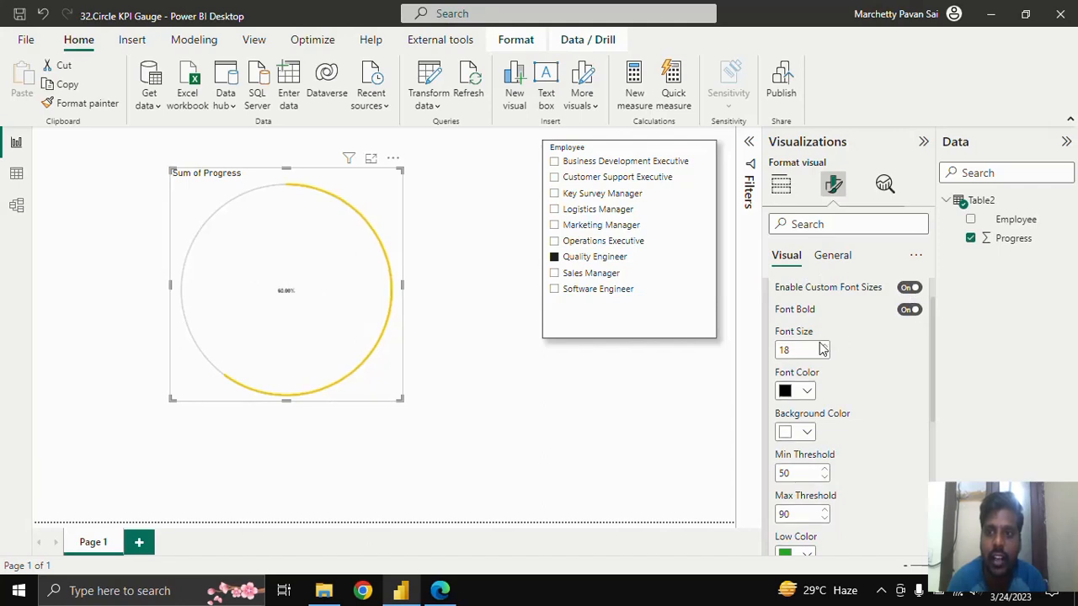
pyautogui.moveTo(798, 350); pyautogui.dragTo(770, 356)
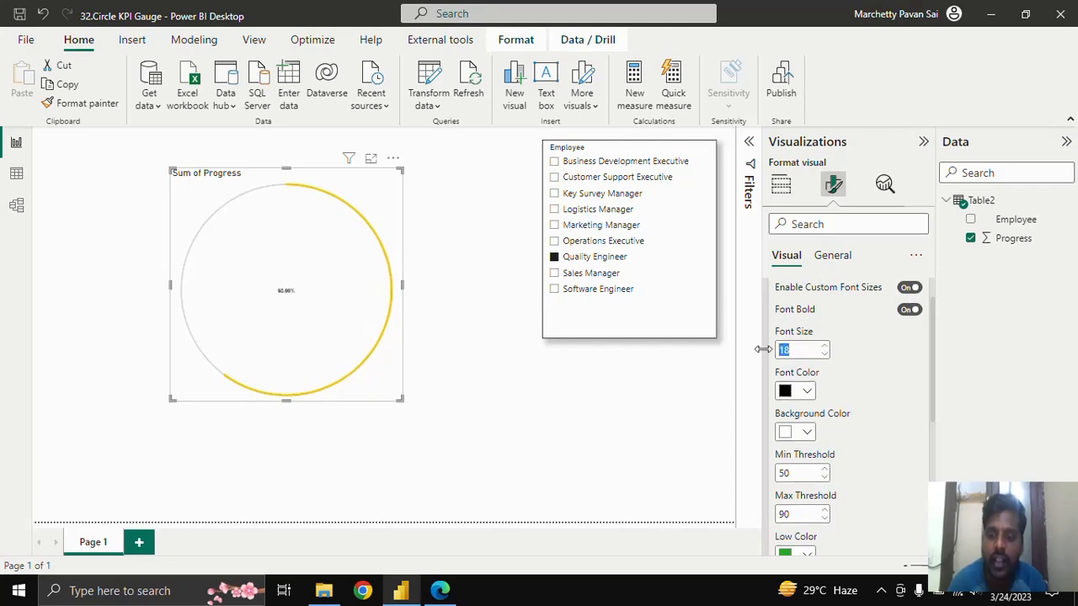
pyautogui.write('60')
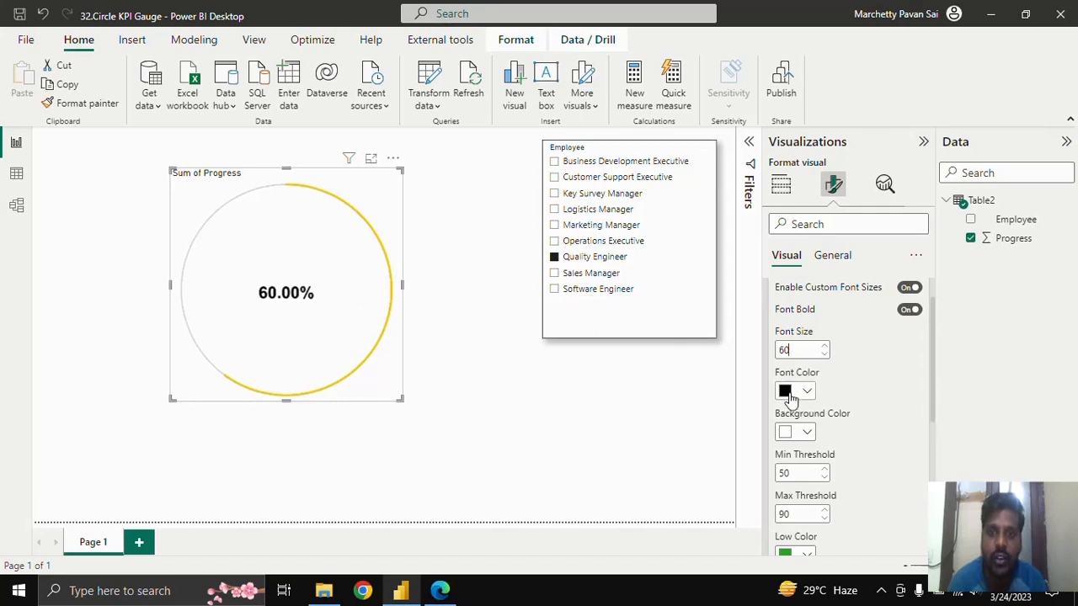
# Step: Try a light blue background color on the donut chart, and restore it to white
pyautogui.scroll(-1, 792, 396)
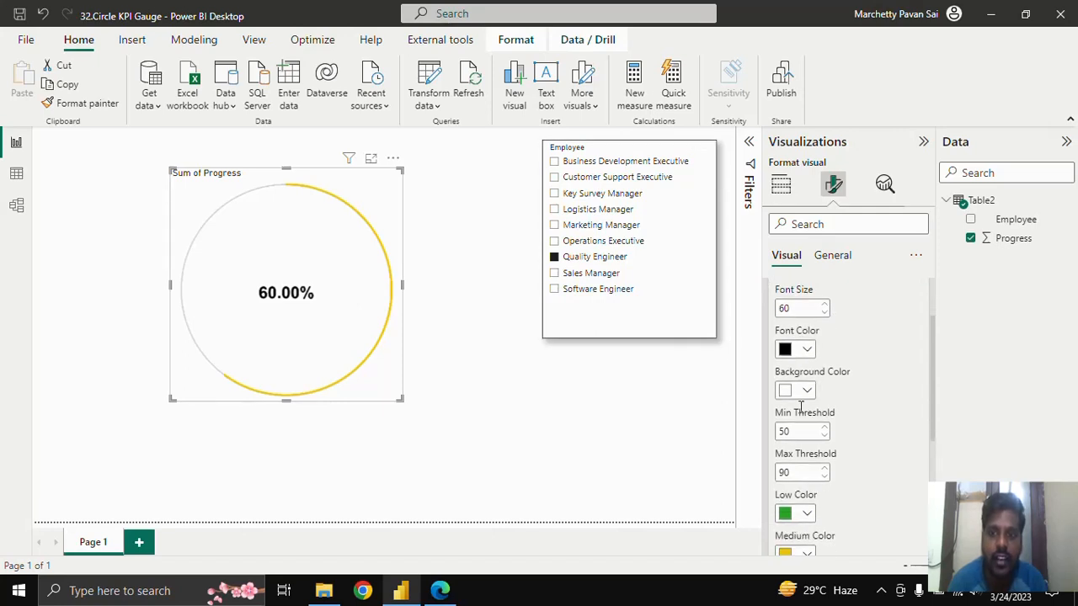
pyautogui.click(796, 392)
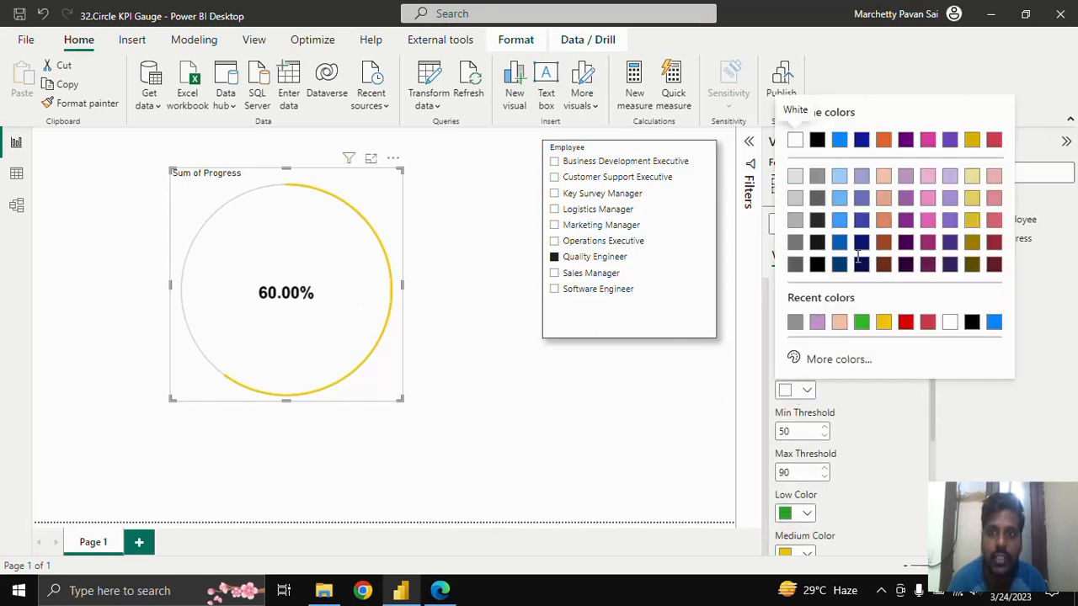
pyautogui.click(839, 179)
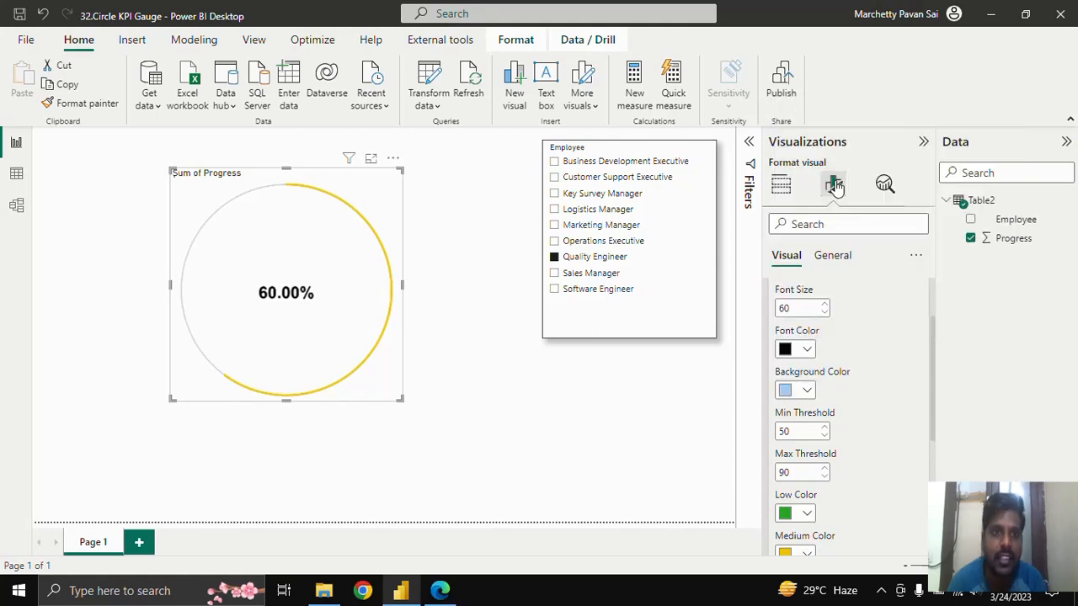
pyautogui.click(807, 392)
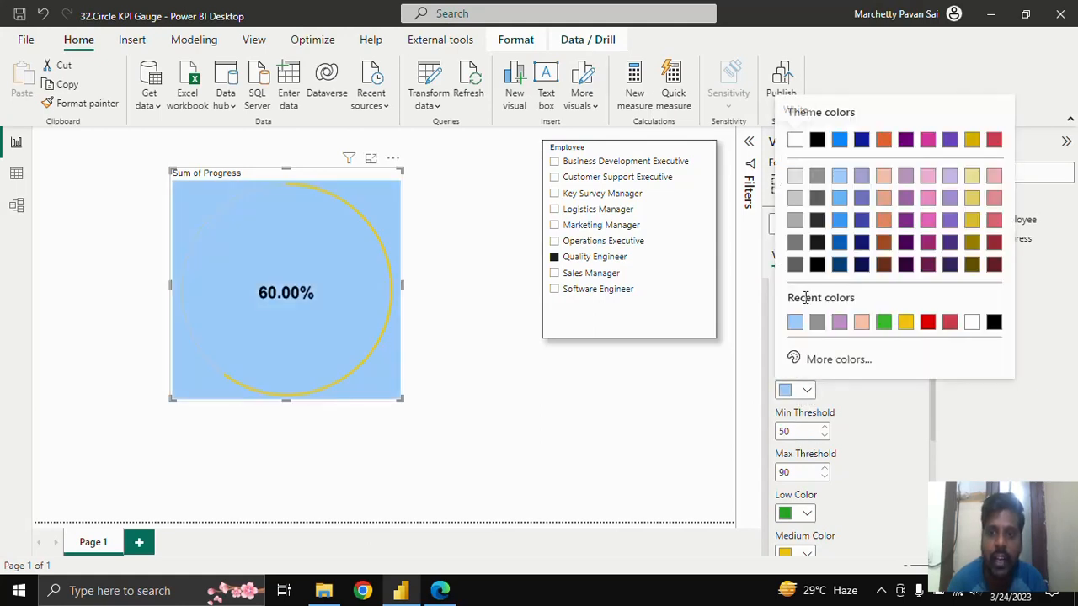
pyautogui.click(795, 141)
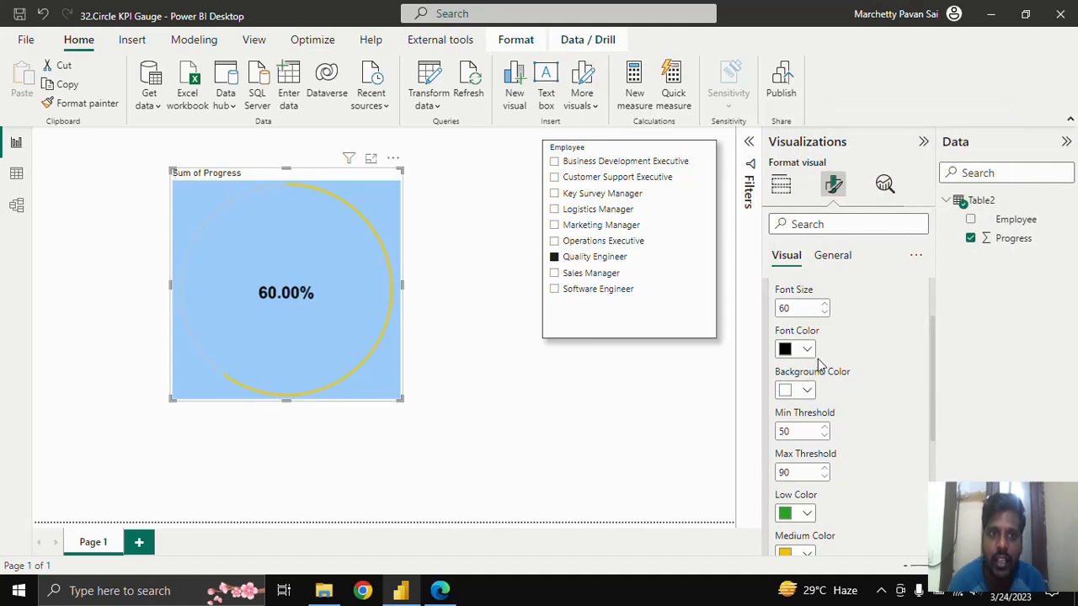
# Step: Set the donut chart's minimum threshold to 40 and its maximum threshold to 80
pyautogui.scroll(-1, 817, 362)
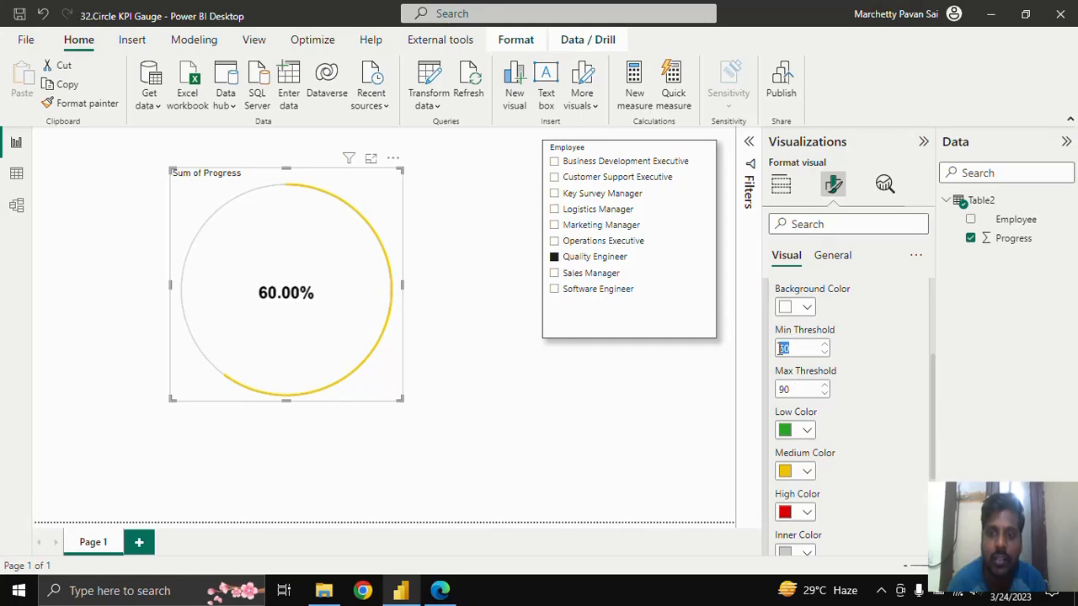
pyautogui.press('BackSpace')
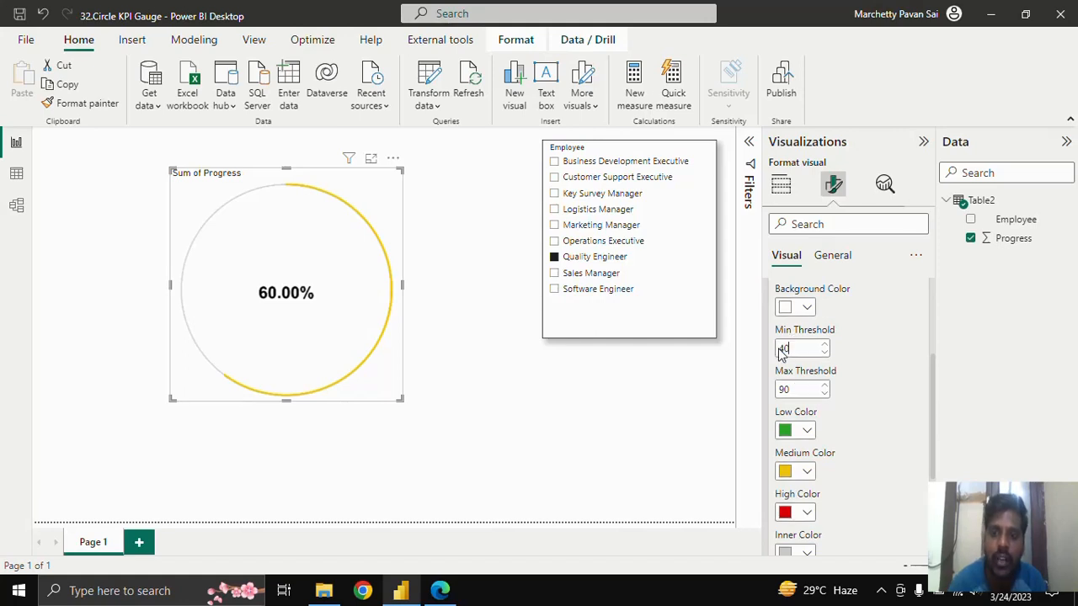
pyautogui.write('40')
pyautogui.press('Tab')
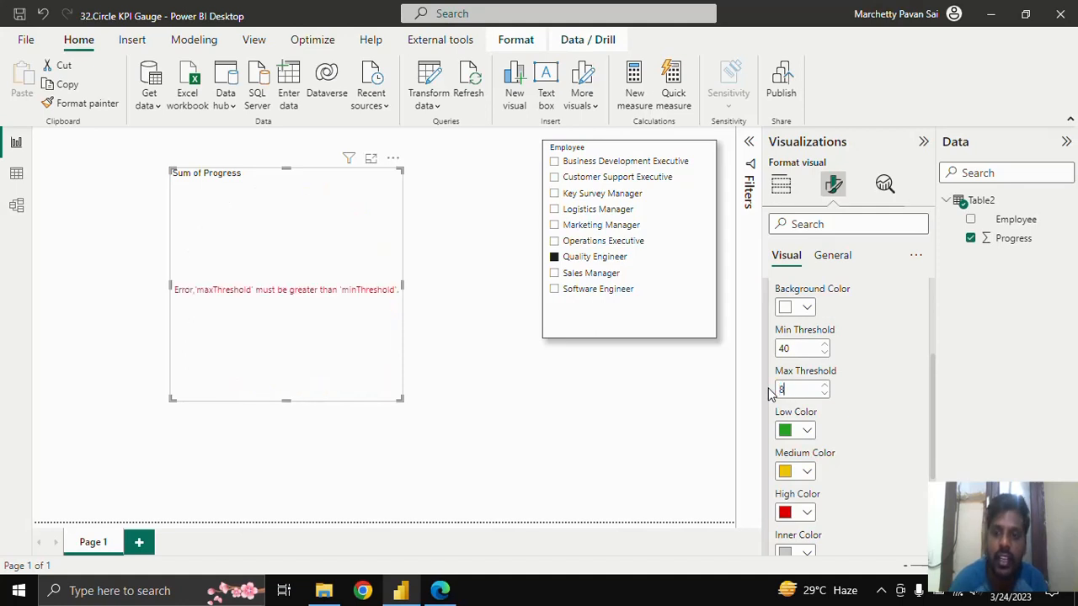
pyautogui.write('80')
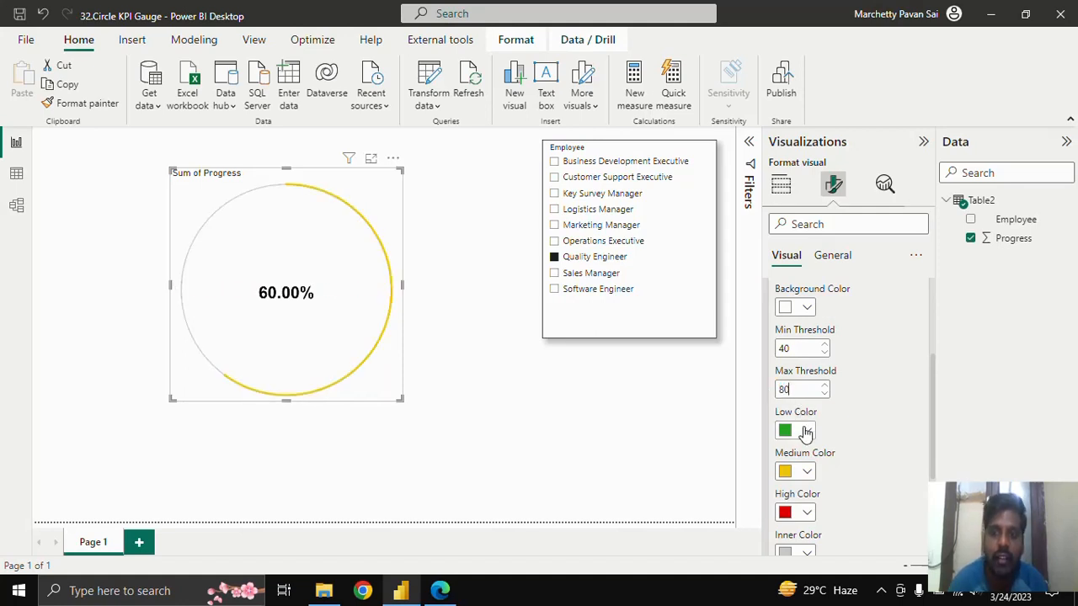
# Step: Set the donut chart's low color to red and its high color to green (#3BBE30)
pyautogui.scroll(-1, 824, 389)
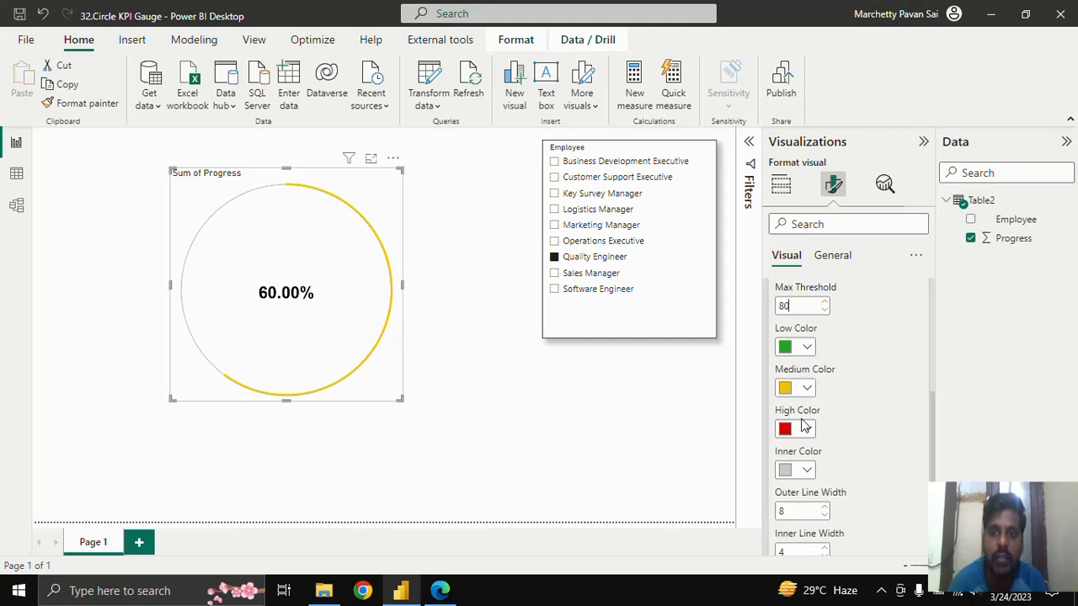
pyautogui.click(788, 349)
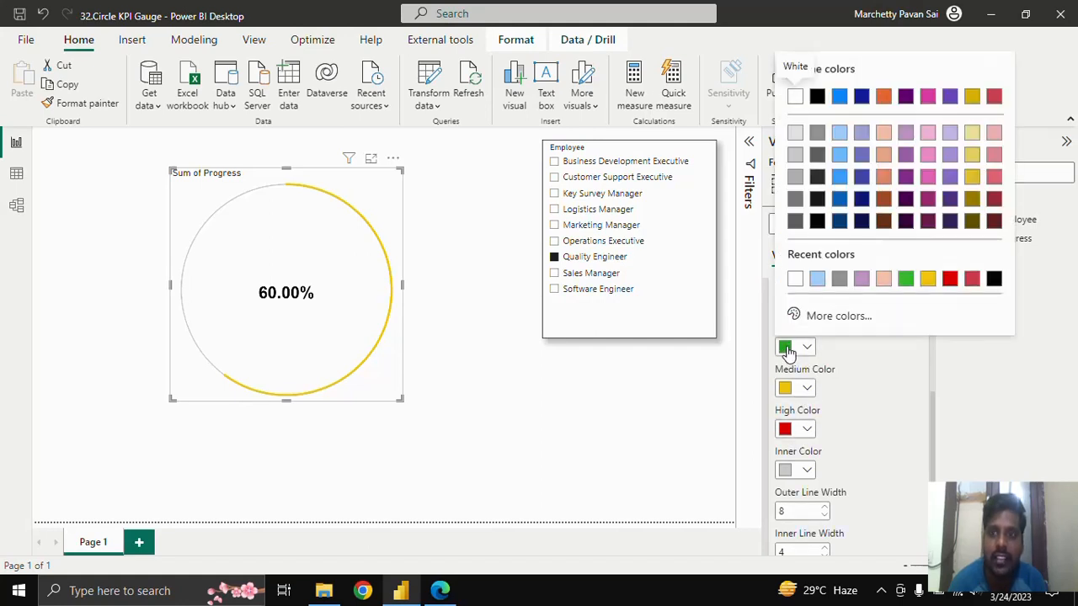
pyautogui.click(950, 283)
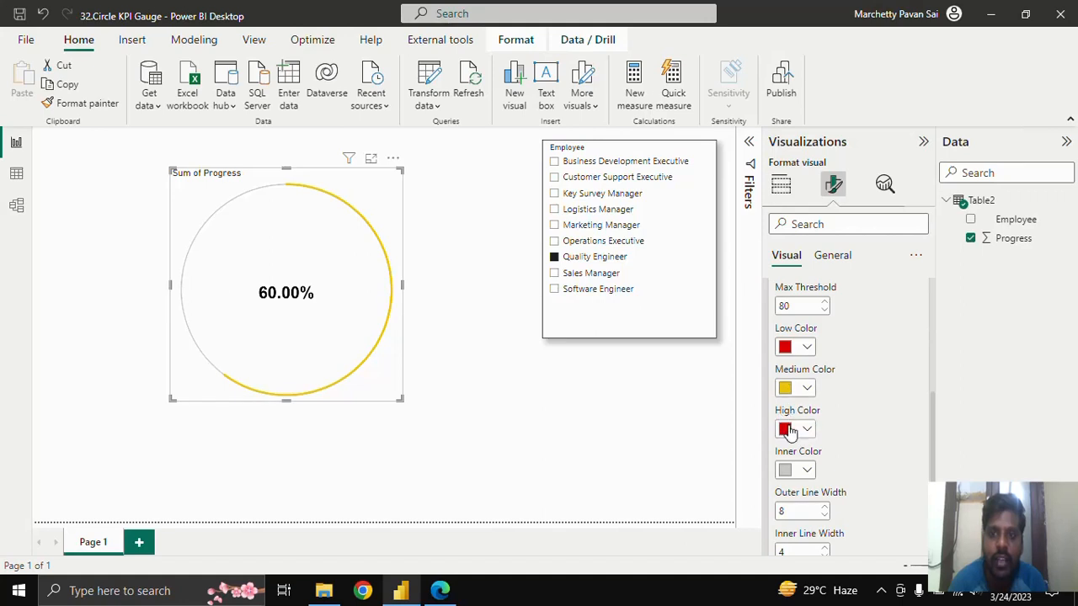
pyautogui.click(787, 432)
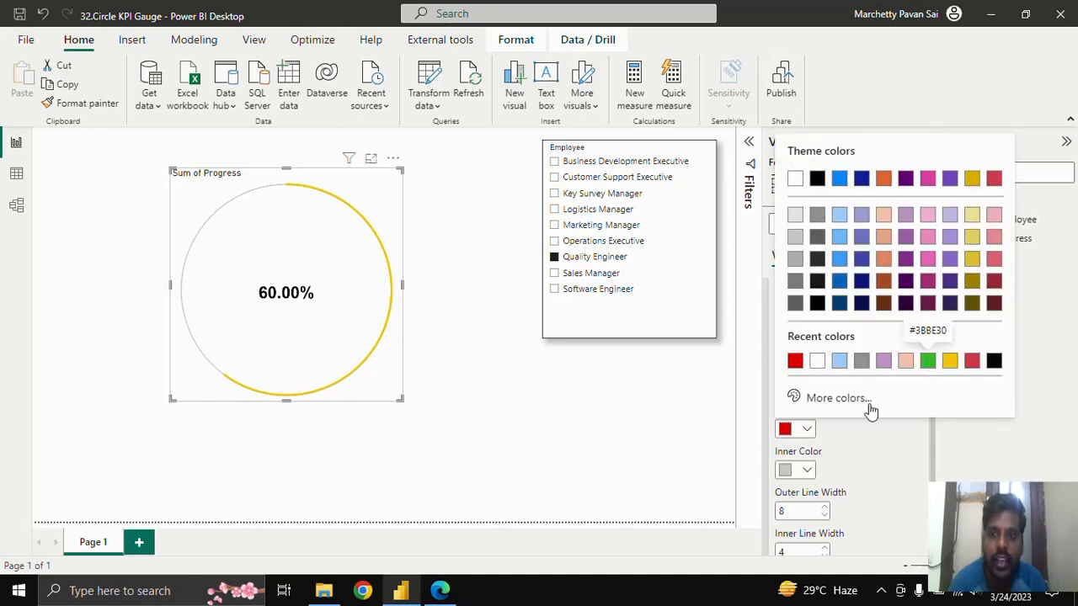
pyautogui.click(928, 361)
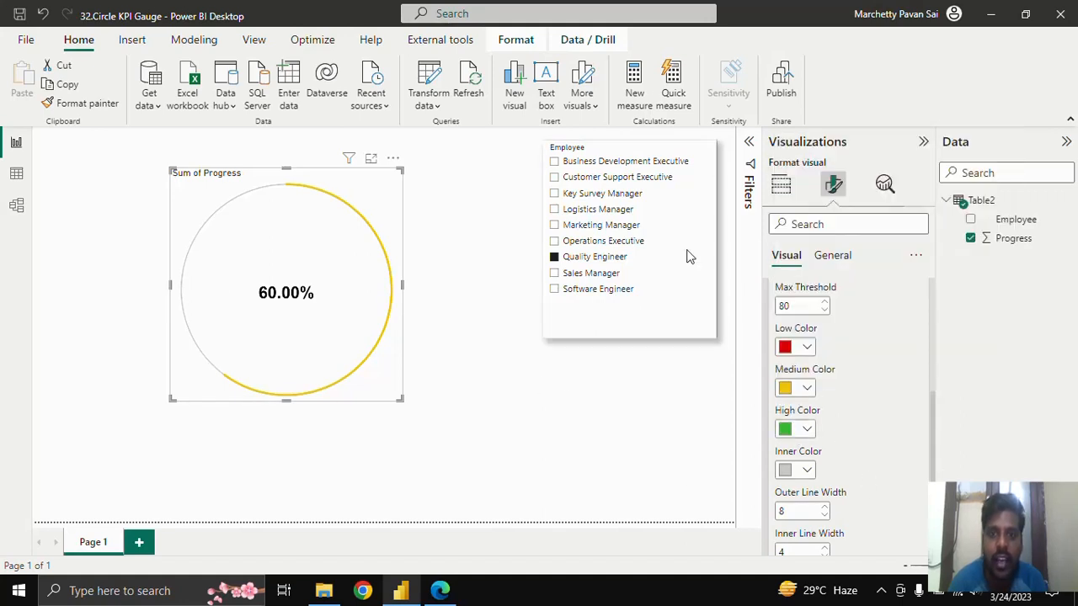
# Step: Check the threshold colors by filtering the Employee slicer to Business Development Executive, Customer Support Executive and other roles, ending on Quality Engineer
pyautogui.click(579, 164)
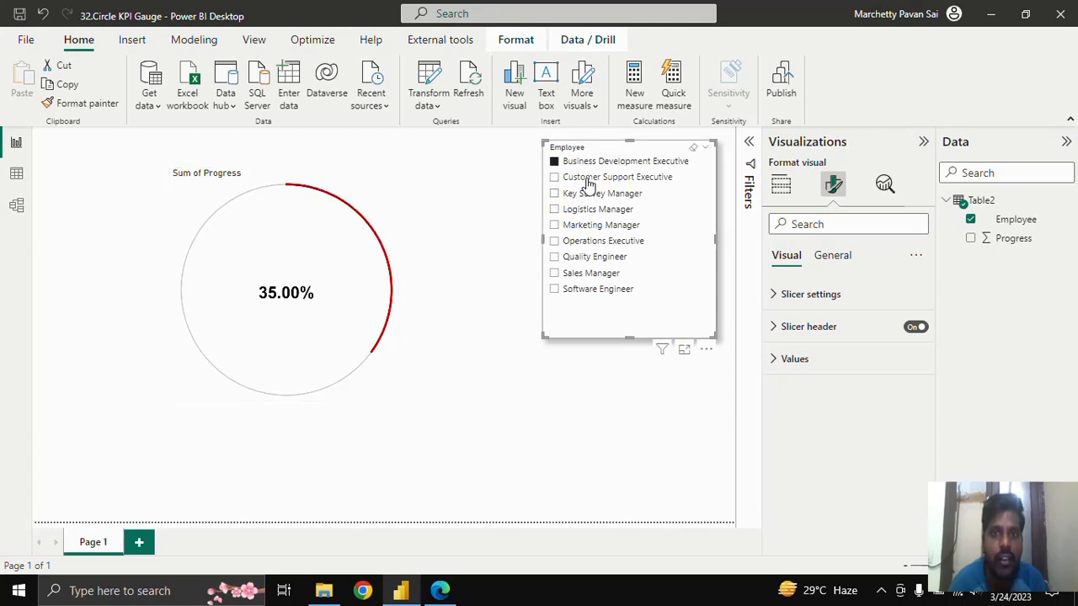
pyautogui.click(583, 179)
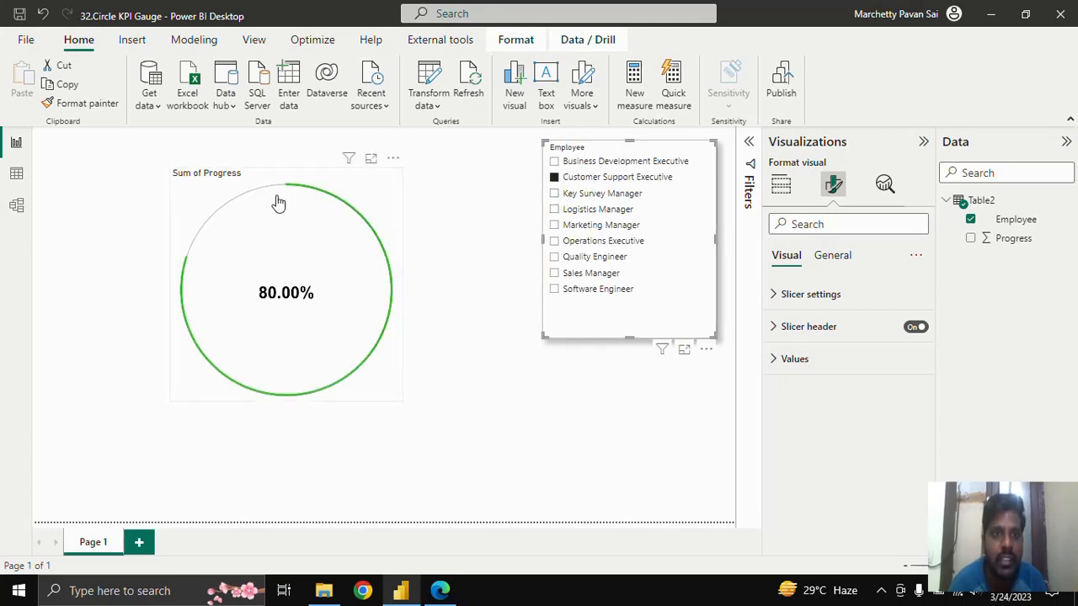
pyautogui.click(580, 194)
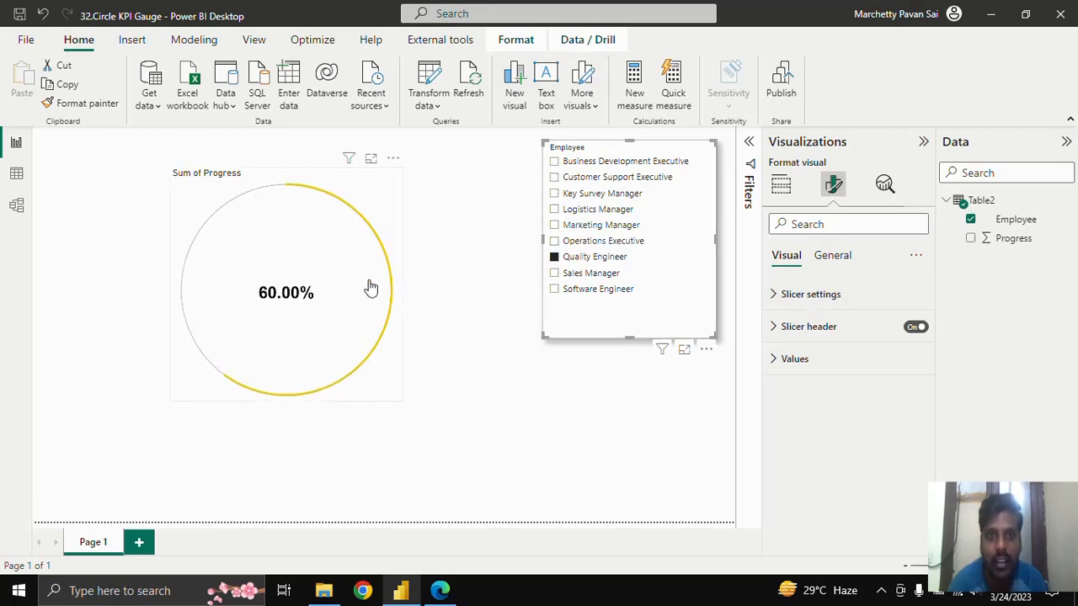
# Step: Show the donut chart in focus mode and set its inner color to light orange
pyautogui.click(386, 205)
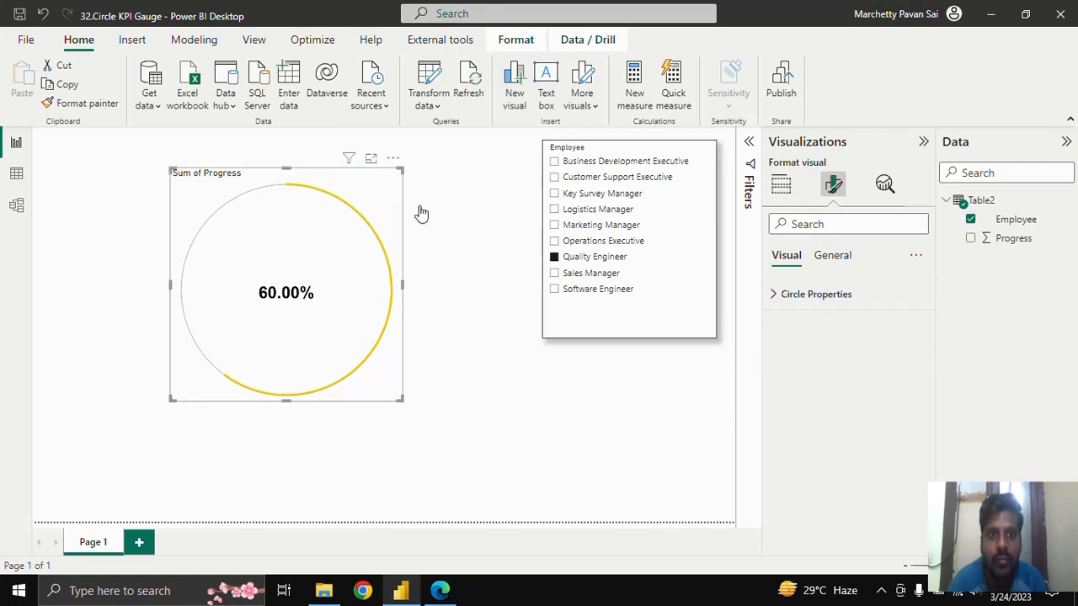
pyautogui.click(787, 303)
pyautogui.scroll(-6, 841, 459)
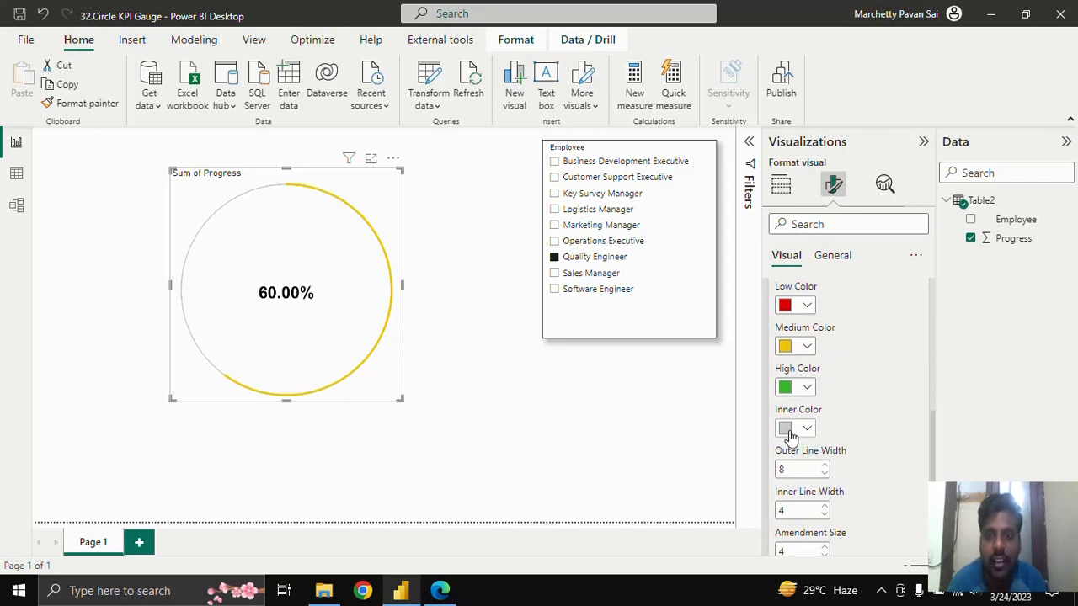
pyautogui.click(372, 161)
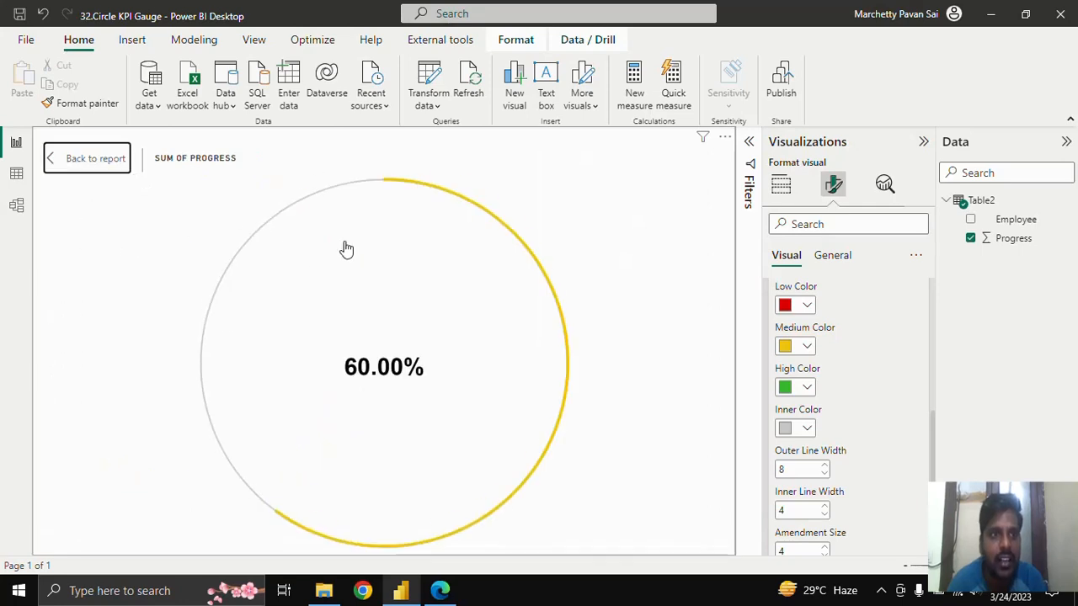
pyautogui.click(788, 436)
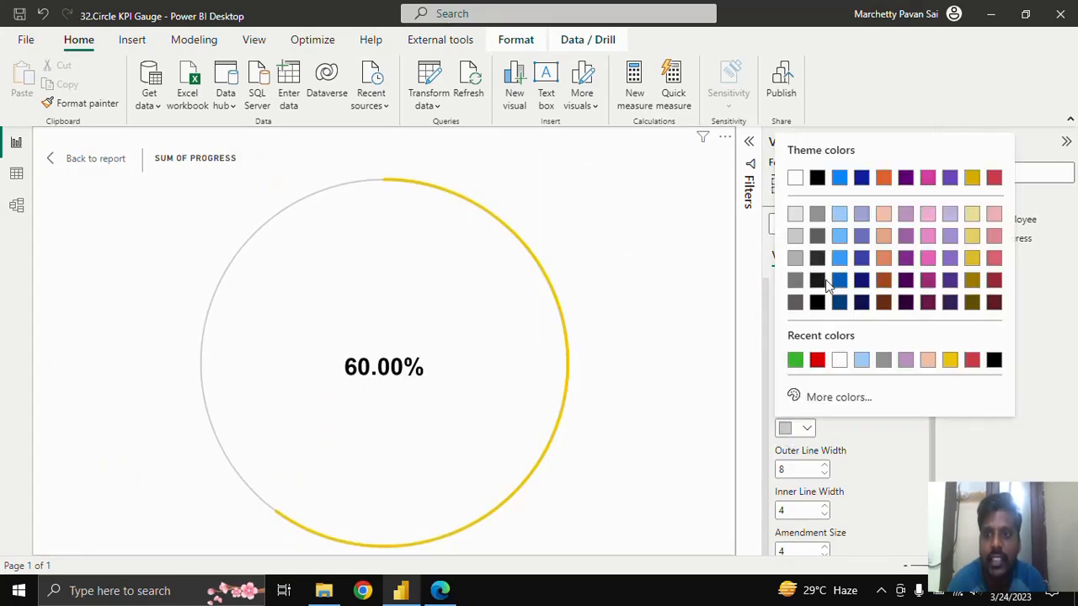
pyautogui.click(887, 216)
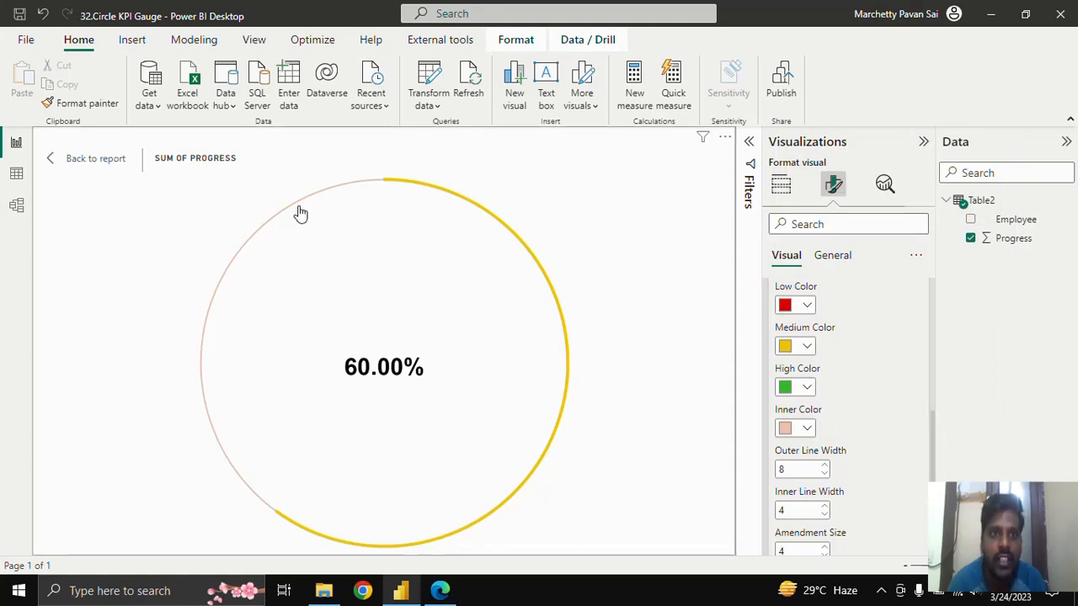
# Step: Try a darker orange for the donut chart's inner color, and settle on light gray
pyautogui.click(800, 431)
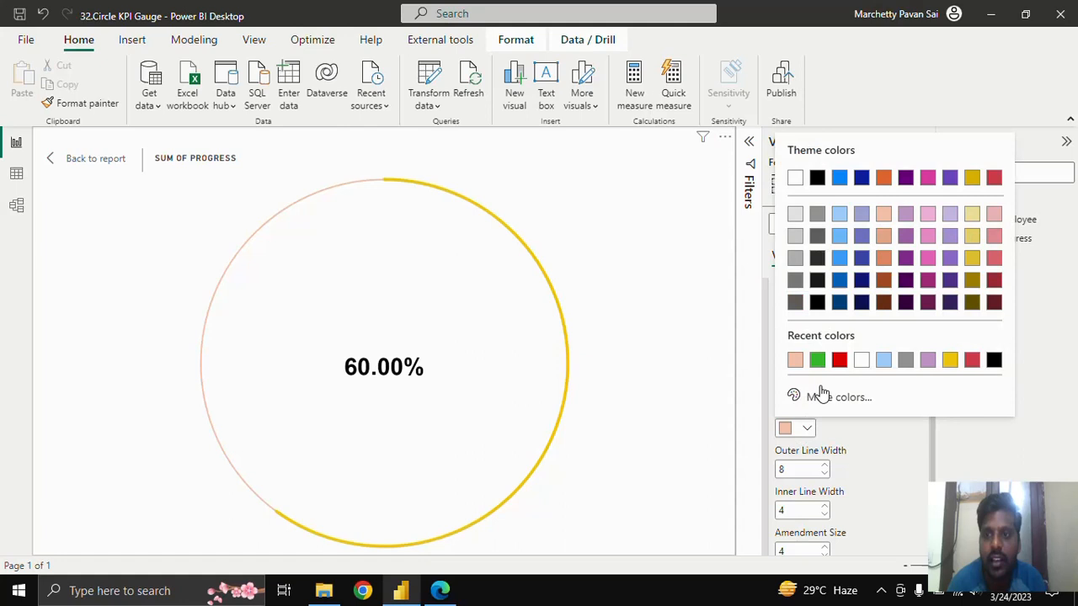
pyautogui.click(883, 260)
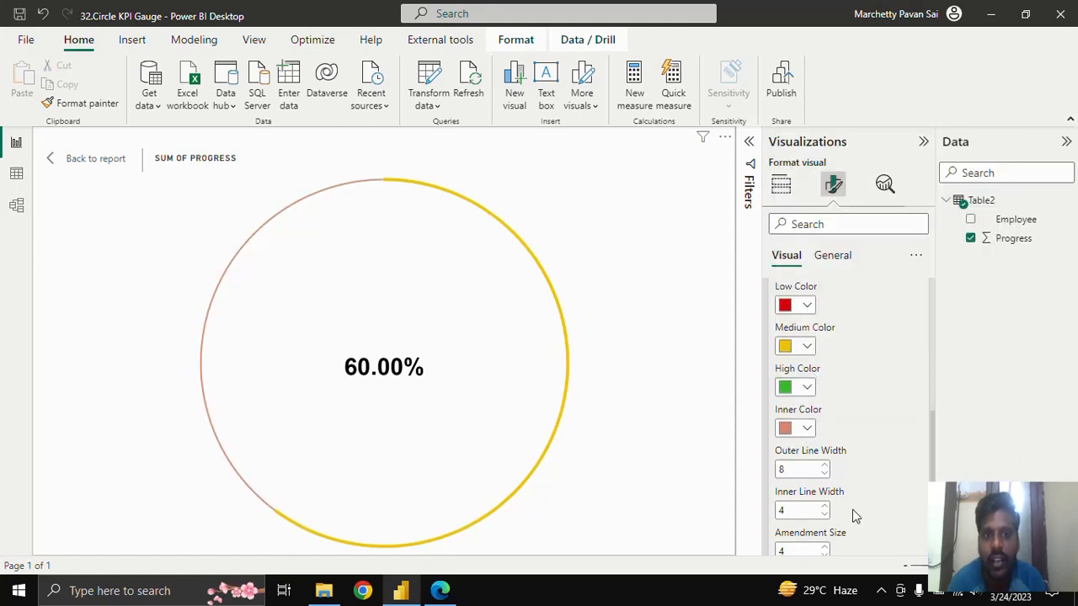
pyautogui.scroll(-1, 821, 488)
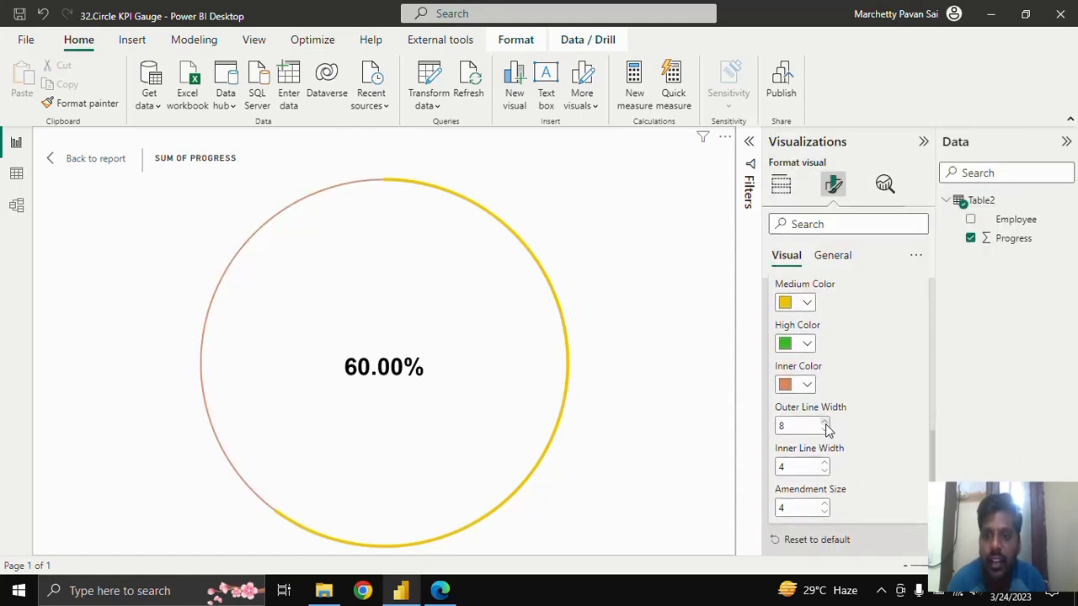
pyautogui.click(805, 381)
pyautogui.click(795, 194)
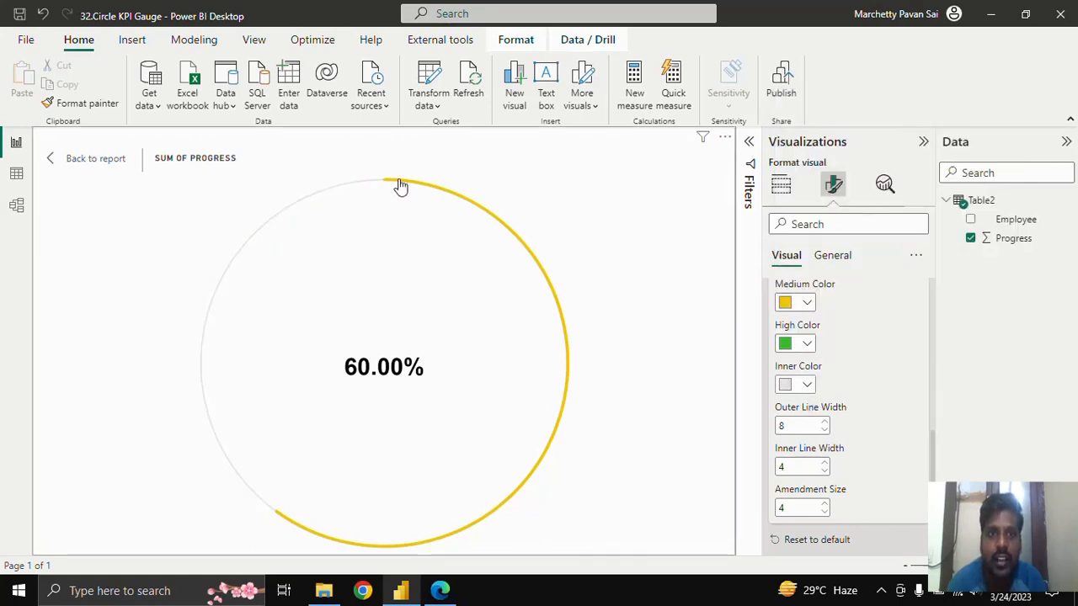
# Step: Set the donut chart's outer line width to 30
pyautogui.click(825, 422)
pyautogui.click(825, 422)
pyautogui.click(825, 422)
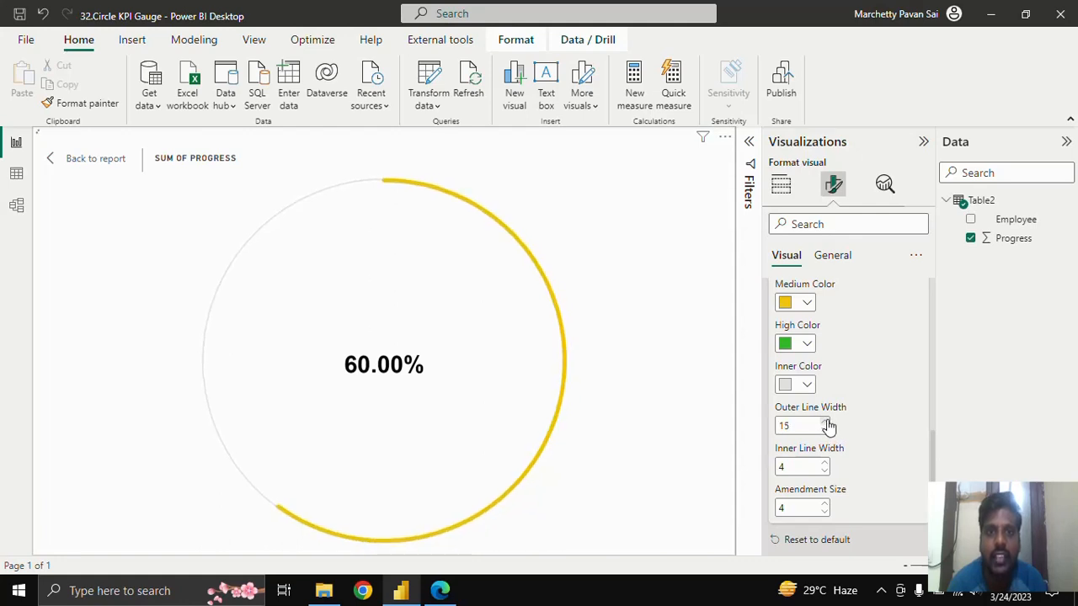
pyautogui.click(825, 422)
pyautogui.click(826, 422)
pyautogui.click(826, 422)
pyautogui.click(825, 422)
pyautogui.click(825, 422)
pyautogui.click(825, 422)
pyautogui.click(825, 422)
pyautogui.click(826, 422)
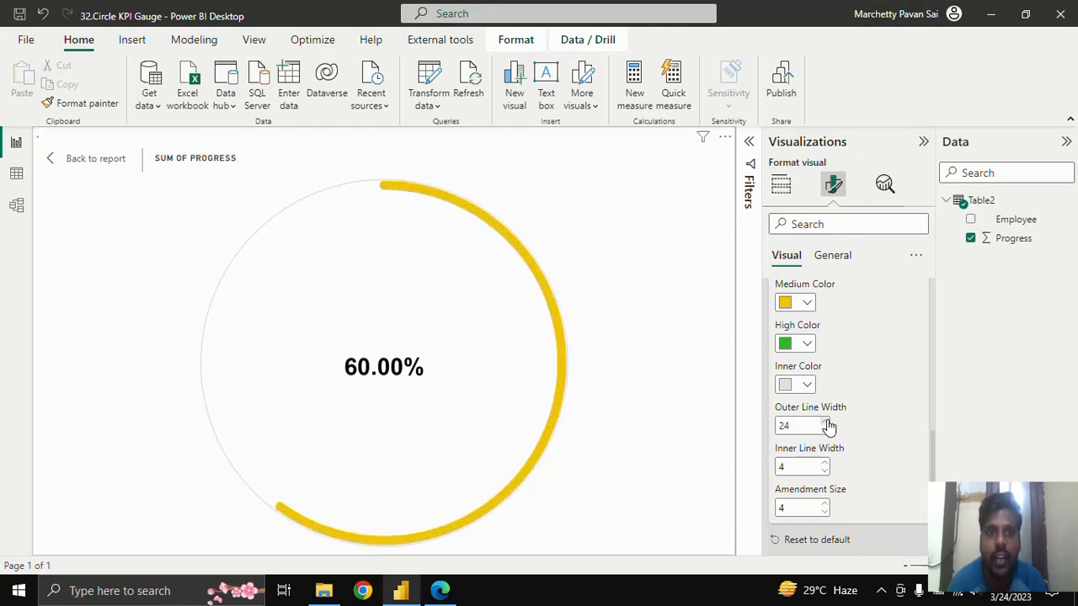
pyautogui.click(825, 422)
pyautogui.click(826, 422)
pyautogui.click(825, 422)
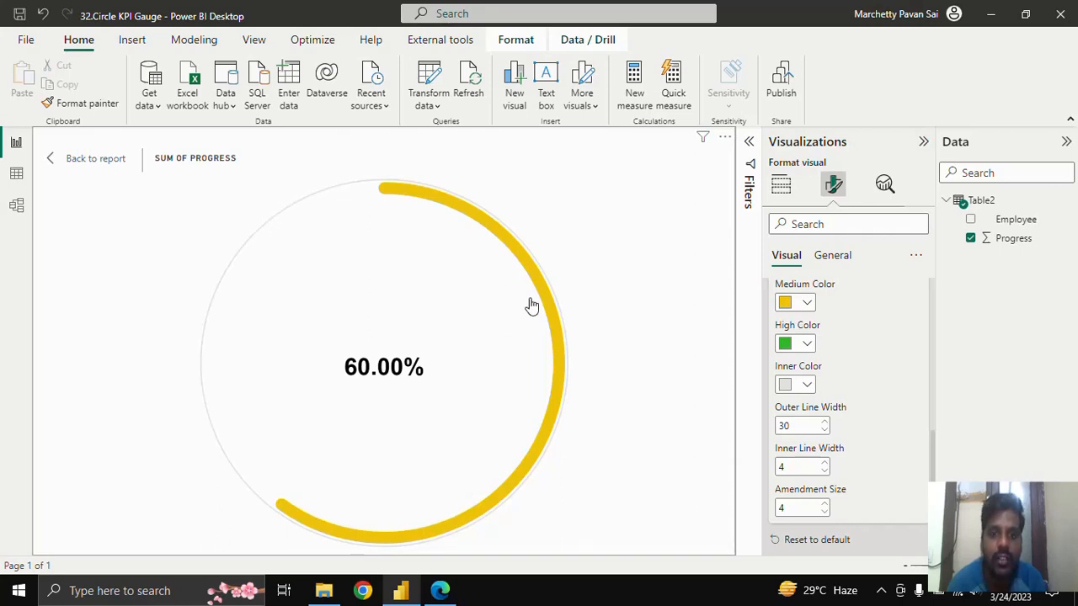
# Step: Set the donut chart's inner line width to 13
pyautogui.click(825, 464)
pyautogui.click(825, 464)
pyautogui.click(824, 464)
pyautogui.click(825, 464)
pyautogui.click(824, 464)
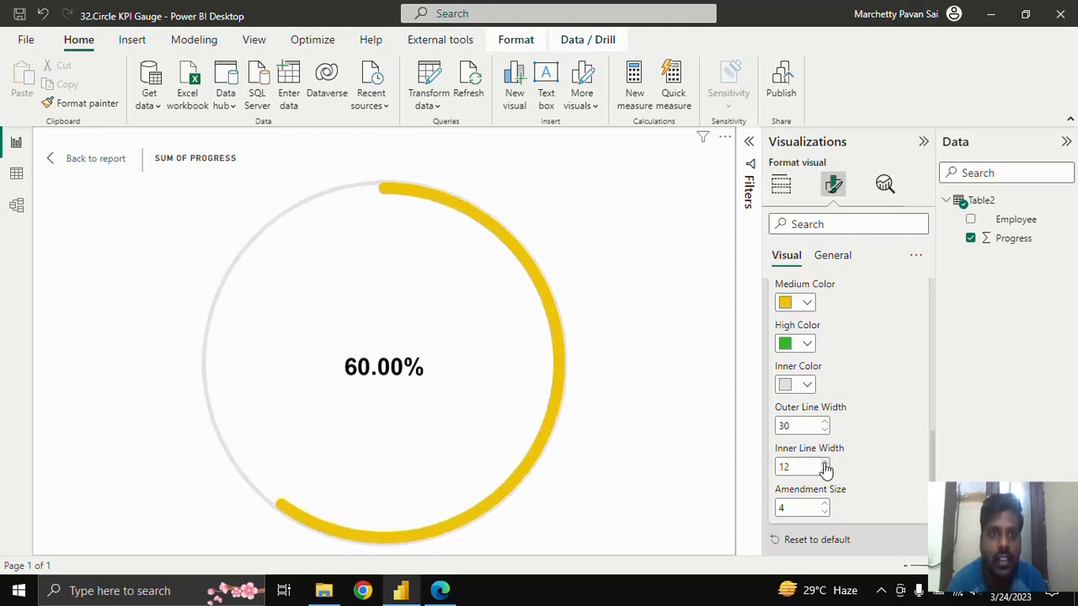
pyautogui.click(825, 464)
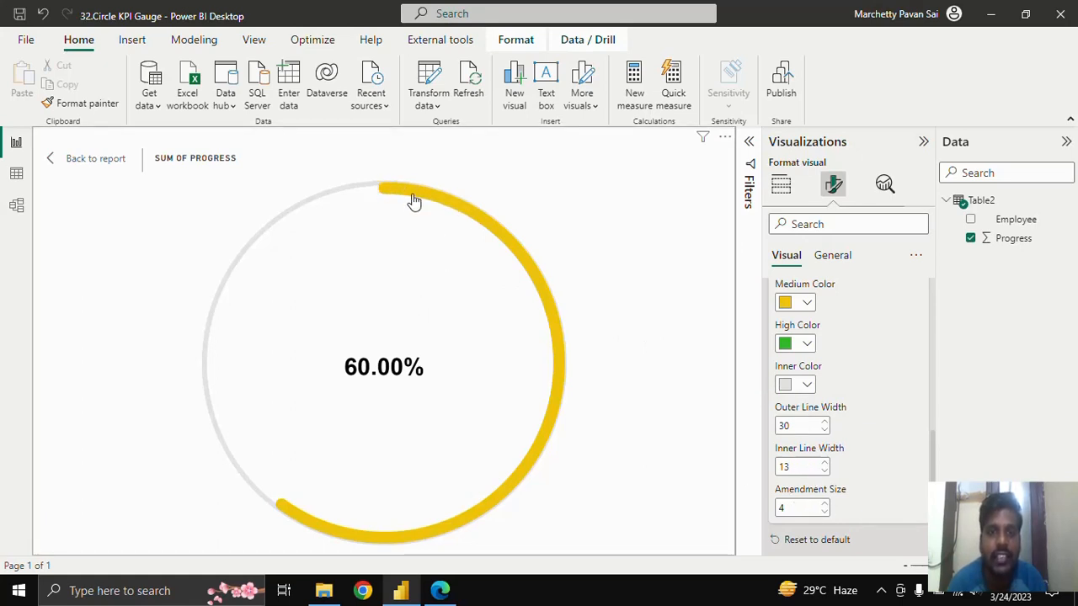
# Step: Try raising the donut chart's amendment size step by step to 30
pyautogui.click(826, 505)
pyautogui.click(826, 505)
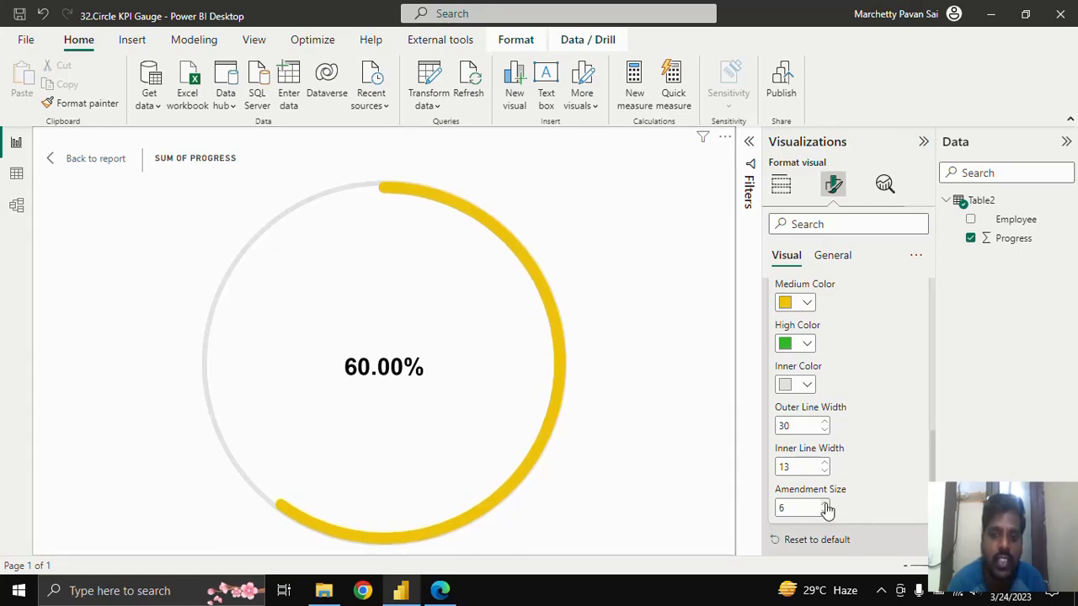
pyautogui.click(825, 506)
pyautogui.click(826, 505)
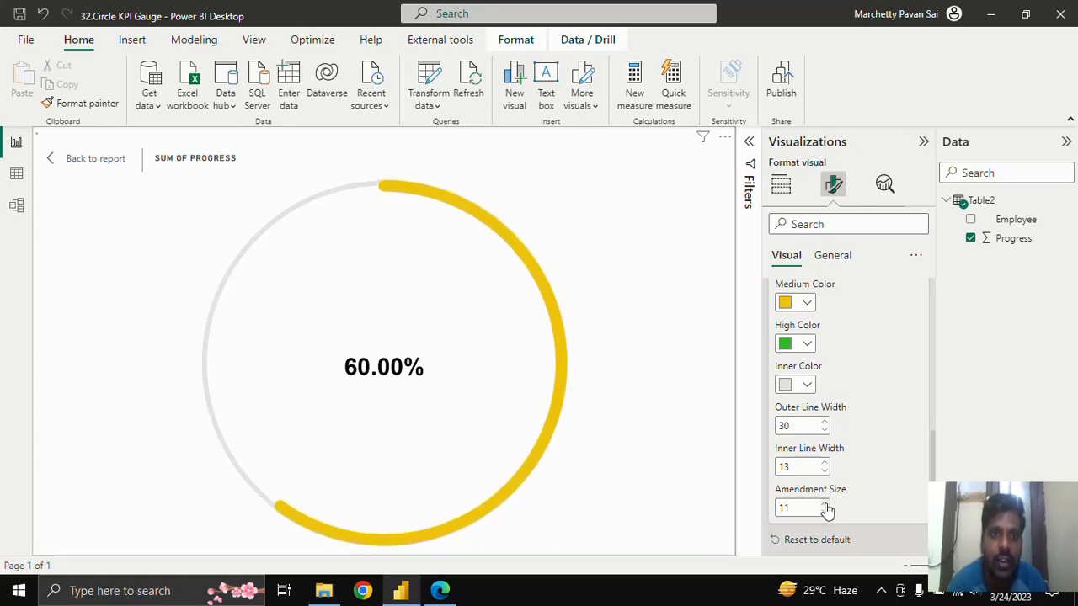
pyautogui.click(825, 505)
pyautogui.click(826, 505)
pyautogui.click(825, 505)
pyautogui.click(826, 505)
pyautogui.click(826, 505)
pyautogui.click(825, 506)
pyautogui.click(825, 506)
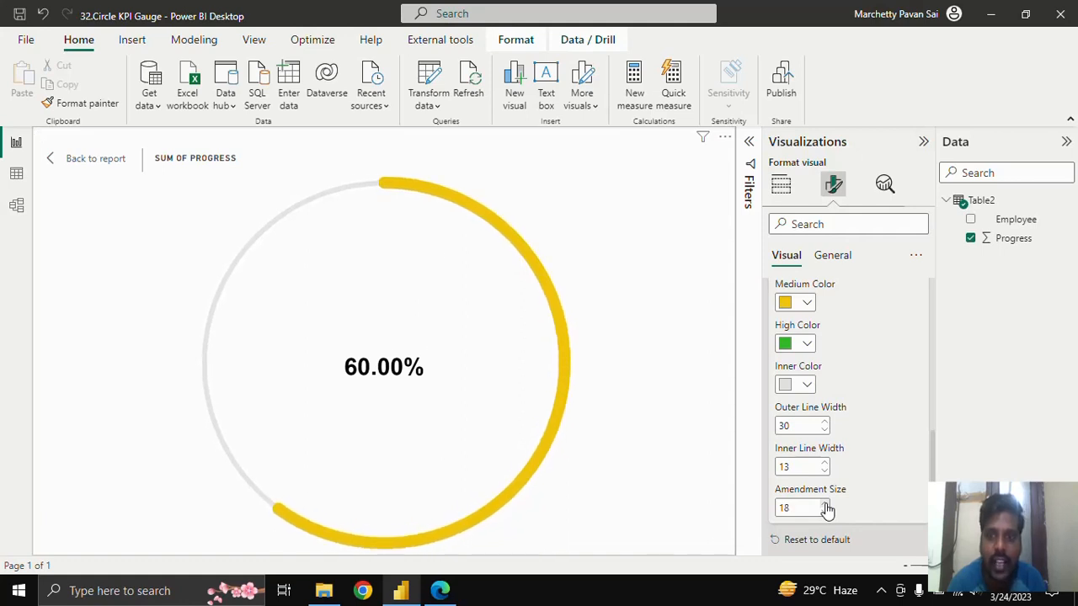
pyautogui.click(826, 506)
pyautogui.click(826, 505)
pyautogui.click(826, 505)
pyautogui.click(825, 506)
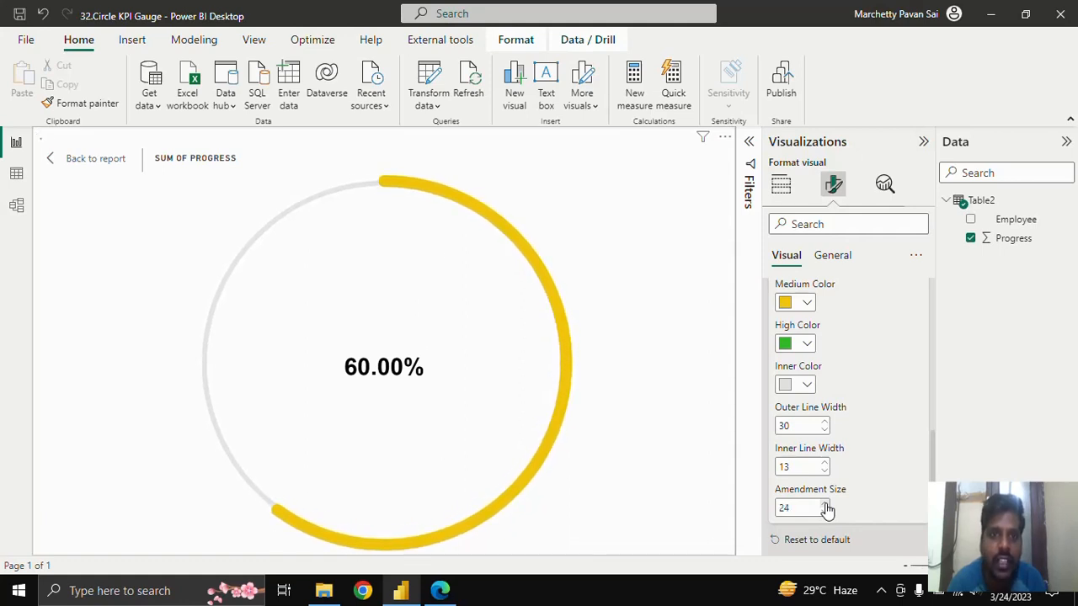
pyautogui.click(826, 505)
pyautogui.click(825, 505)
pyautogui.click(825, 505)
pyautogui.click(826, 505)
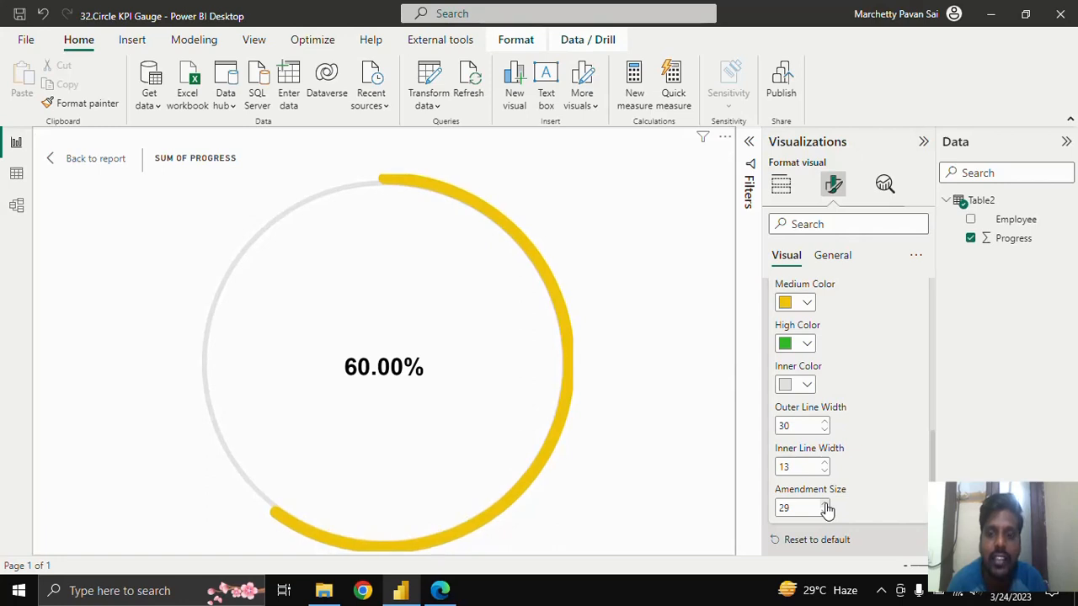
pyautogui.click(825, 505)
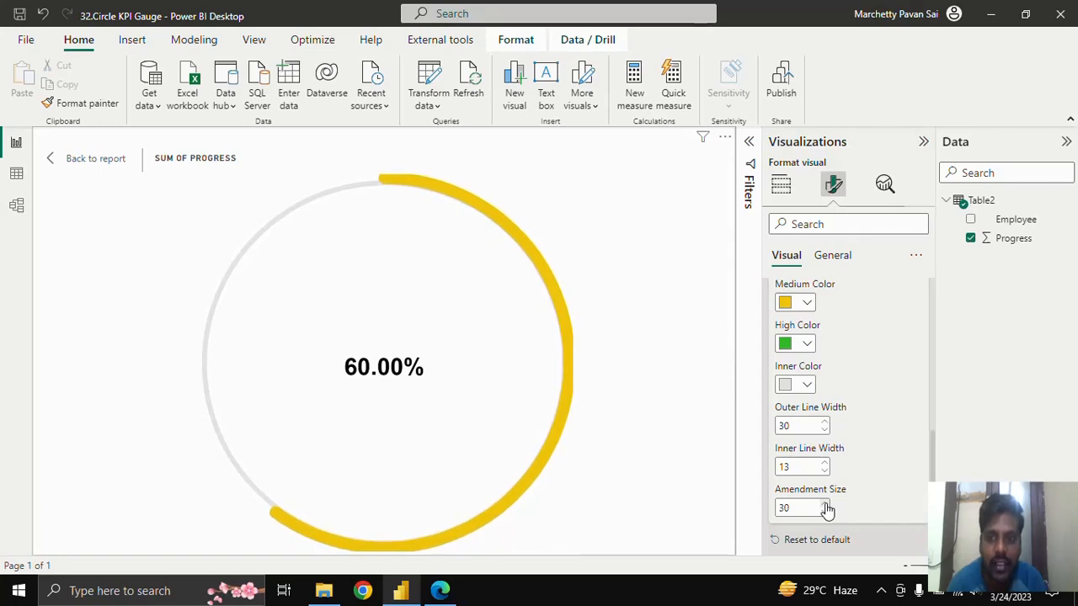
# Step: Leave focus mode for the report page and filter the Employee slicer to Business Development Executive
pyautogui.scroll(6, 825, 509)
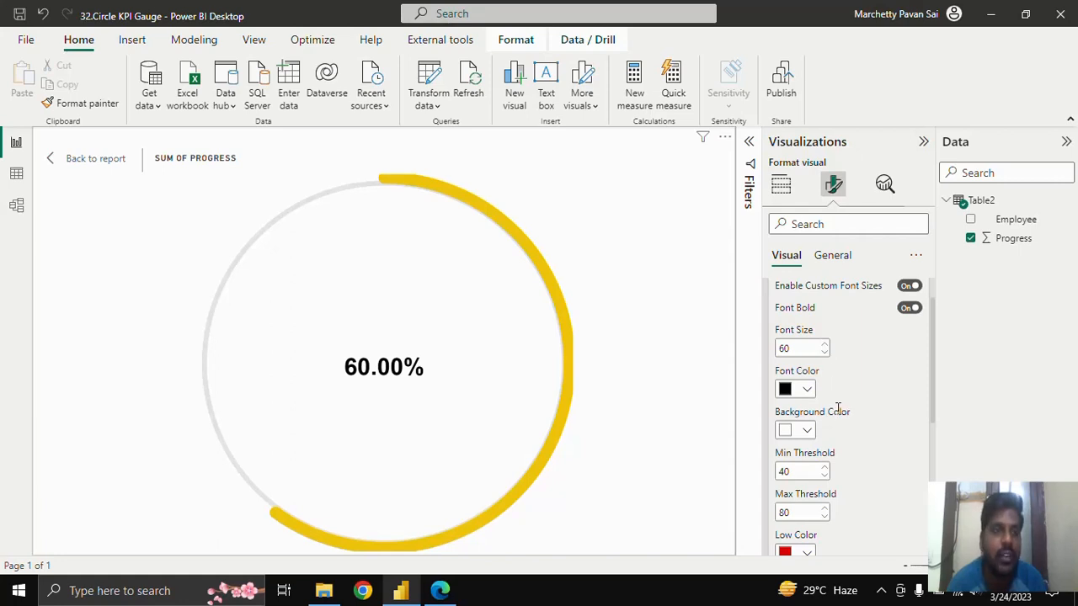
pyautogui.scroll(-3, 849, 401)
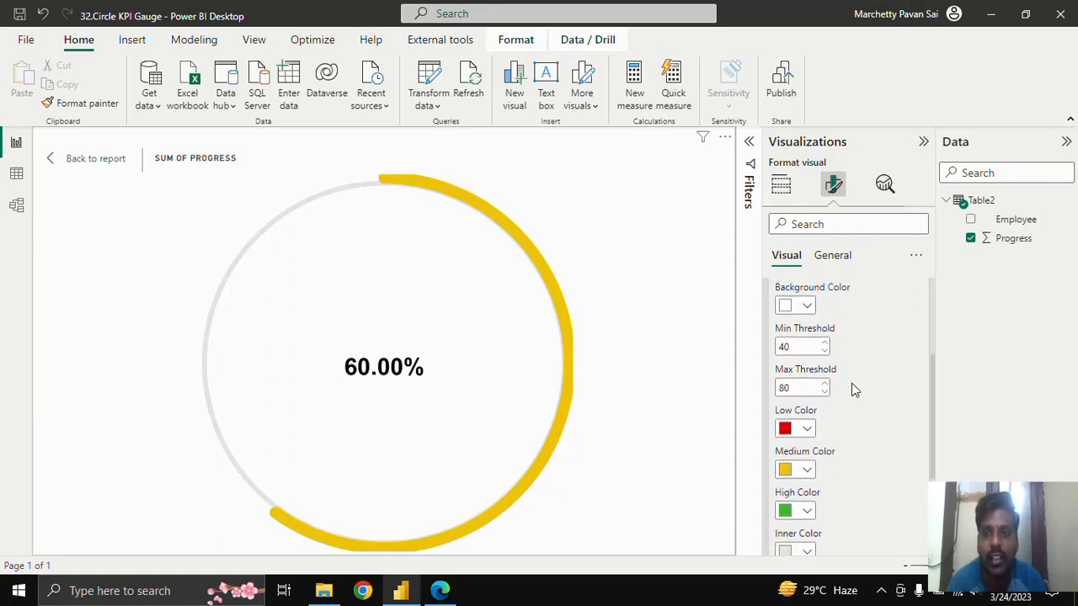
pyautogui.click(92, 158)
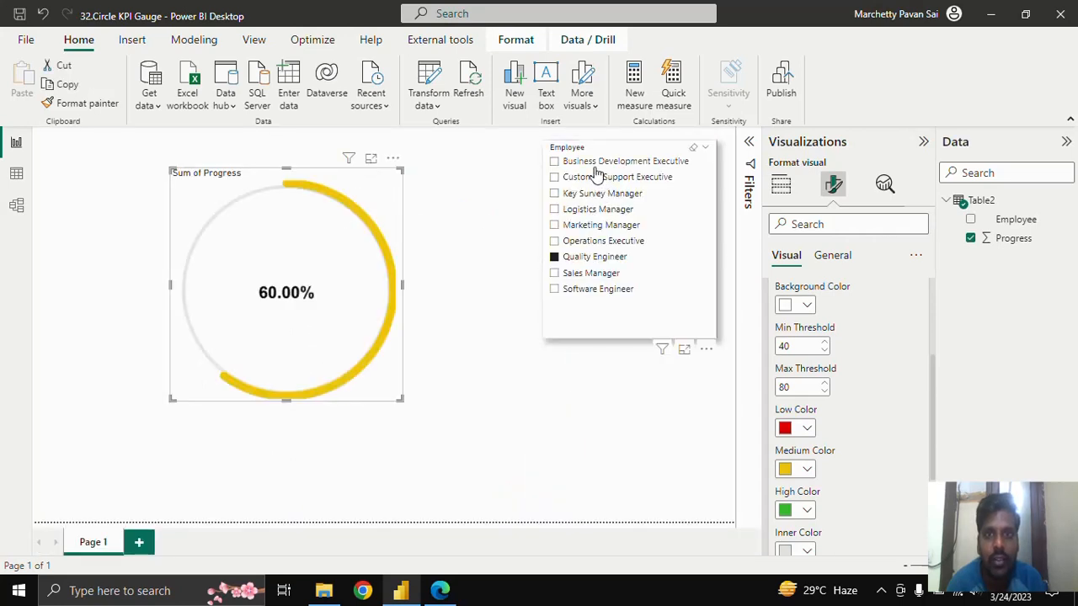
pyautogui.click(590, 162)
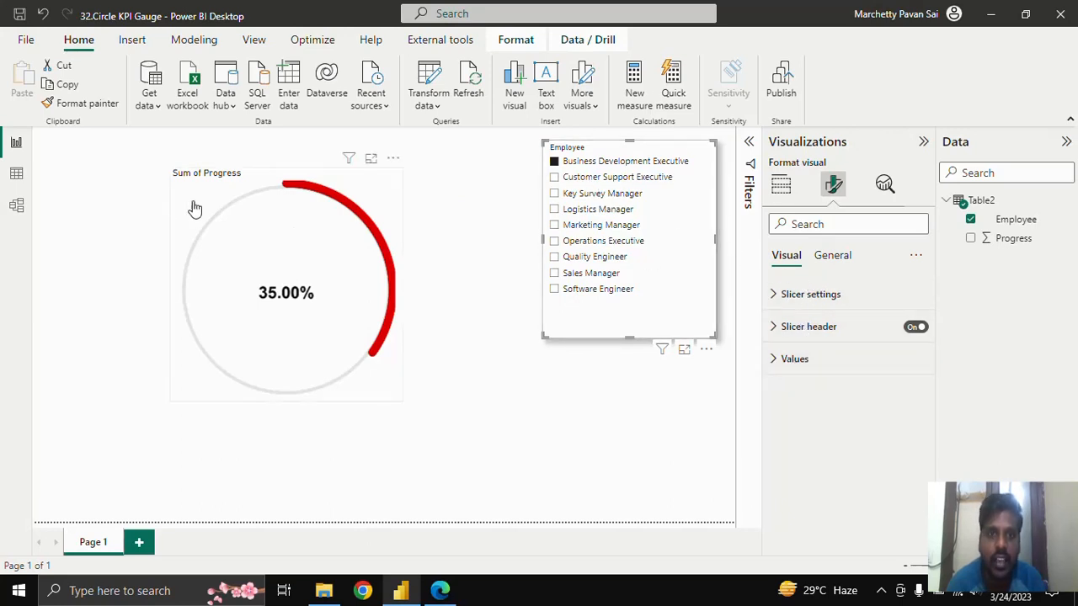
# Step: Set the donut chart's amendment size to 2 in its circle properties
pyautogui.click(364, 197)
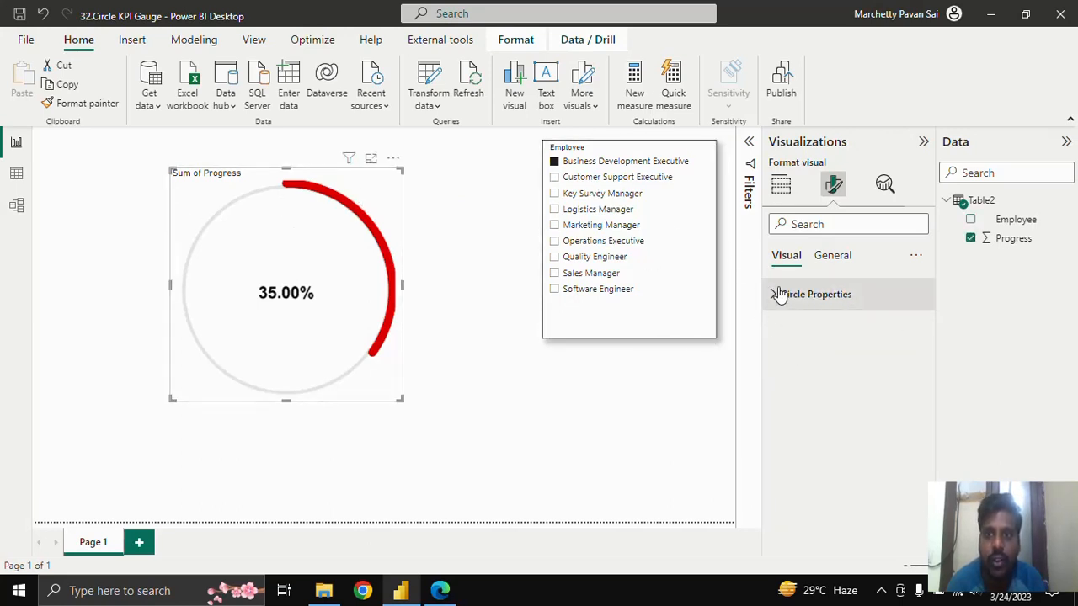
pyautogui.scroll(-5, 834, 419)
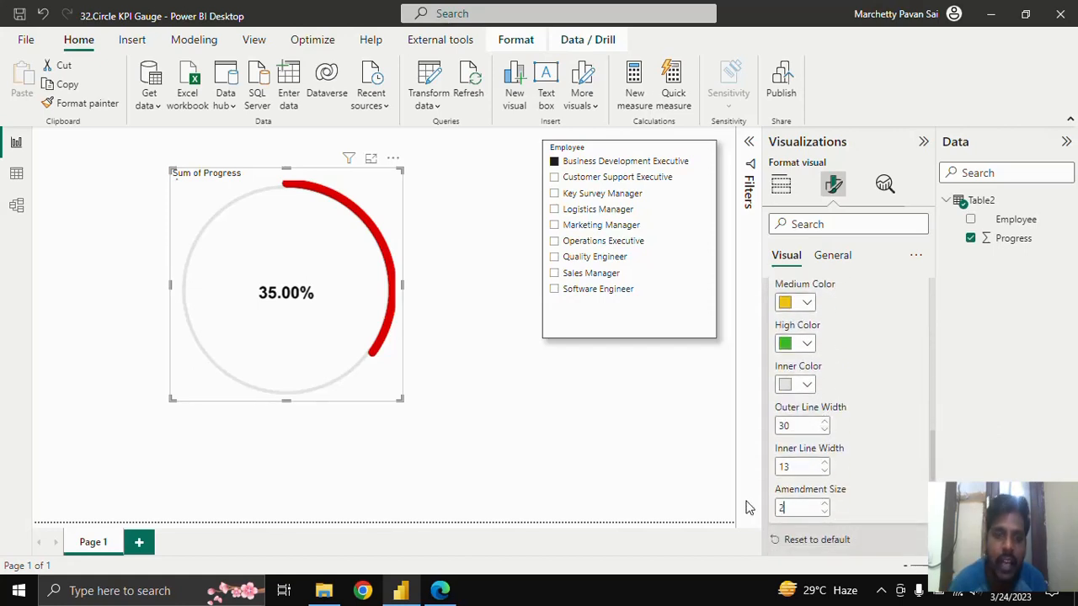
pyautogui.press('Return')
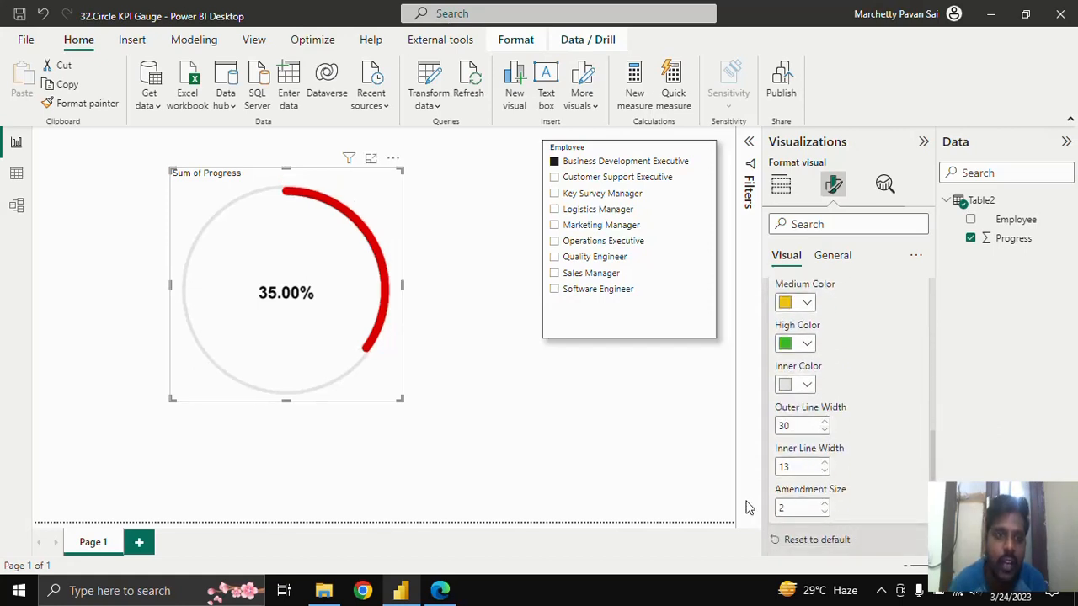
# Step: Check the gauge by filtering the Employee slicer to Customer Support Executive, Key Survey Manager and Logistics Manager
pyautogui.click(597, 179)
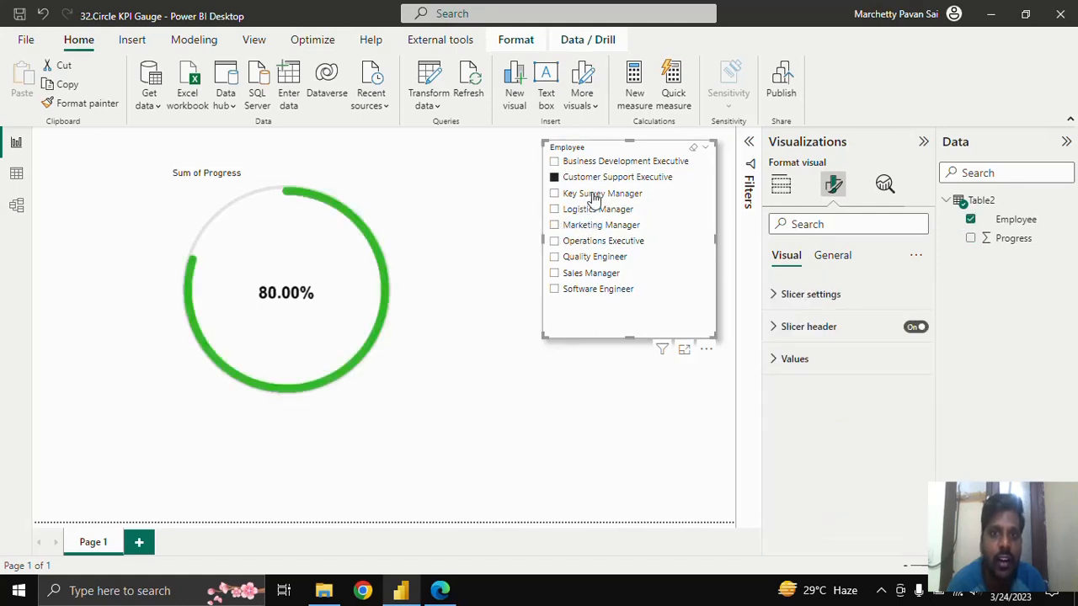
pyautogui.click(595, 195)
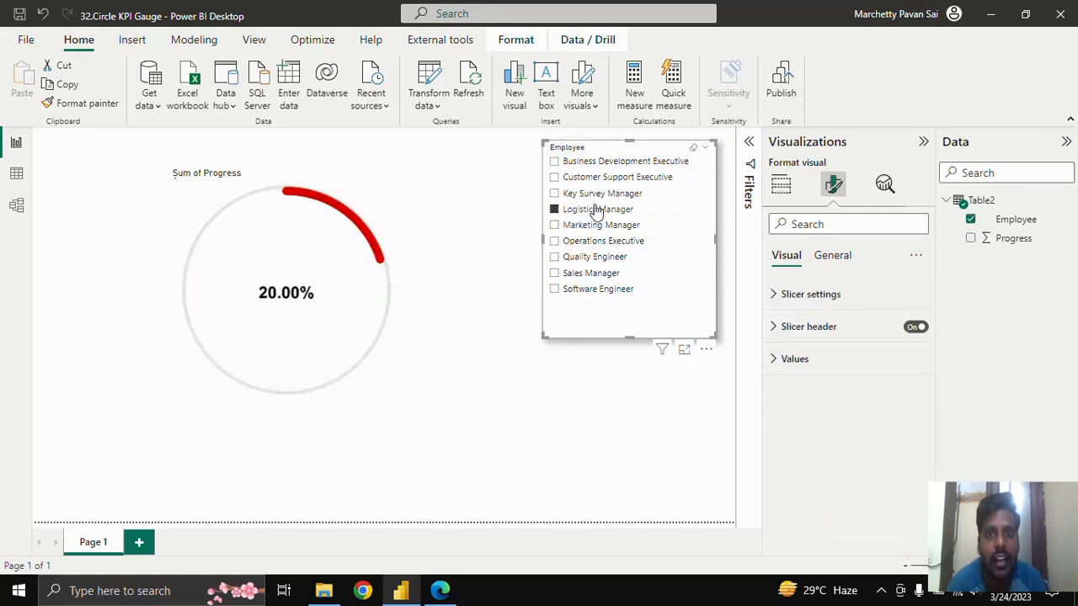